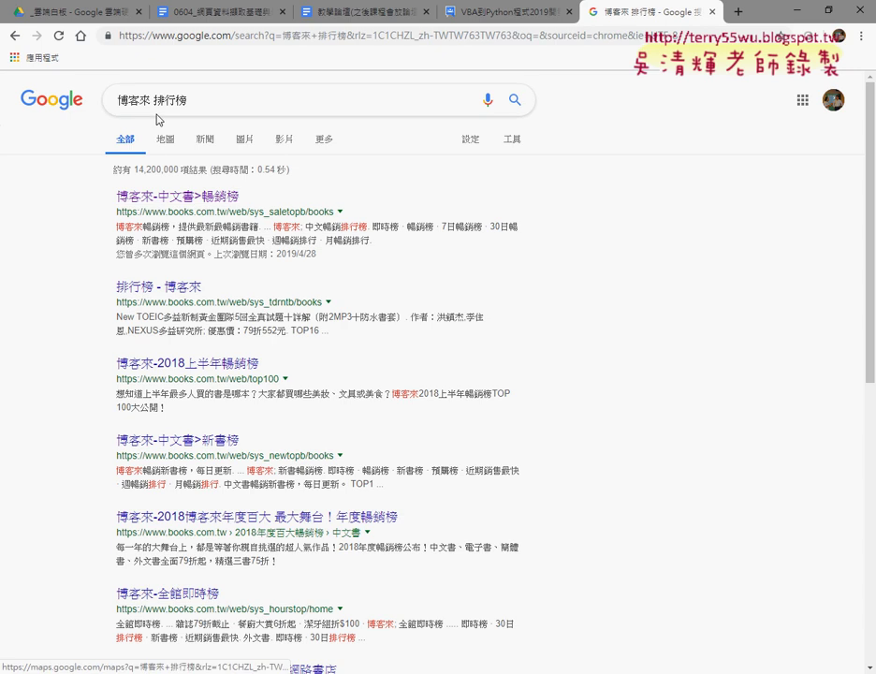
# Open the 博客來 中文書 暢銷榜 result and show the 電腦資訊 category bestsellers.
pyautogui.click(192, 198)
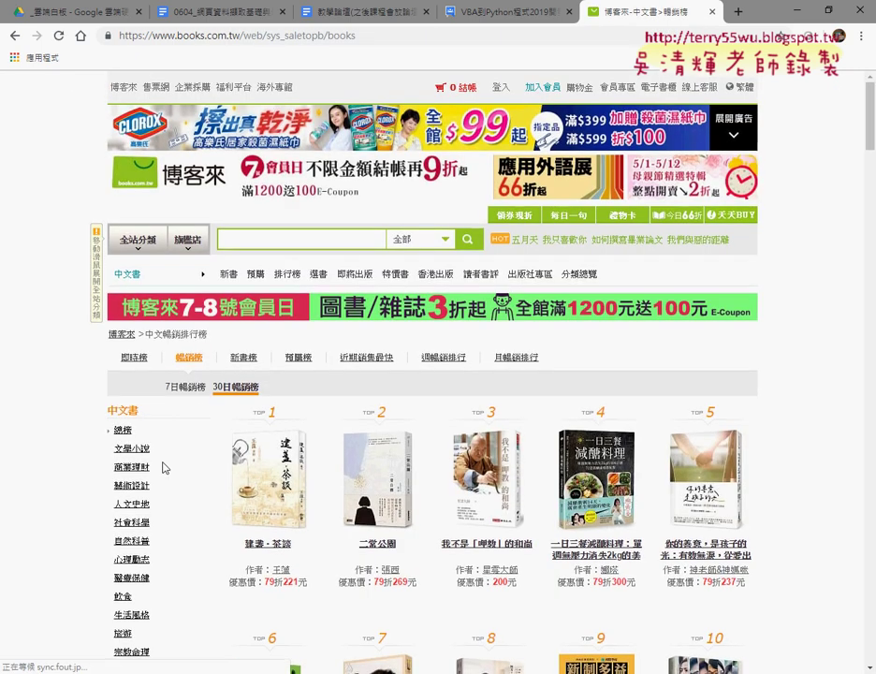
pyautogui.scroll(-4, 168, 466)
pyautogui.click(137, 442)
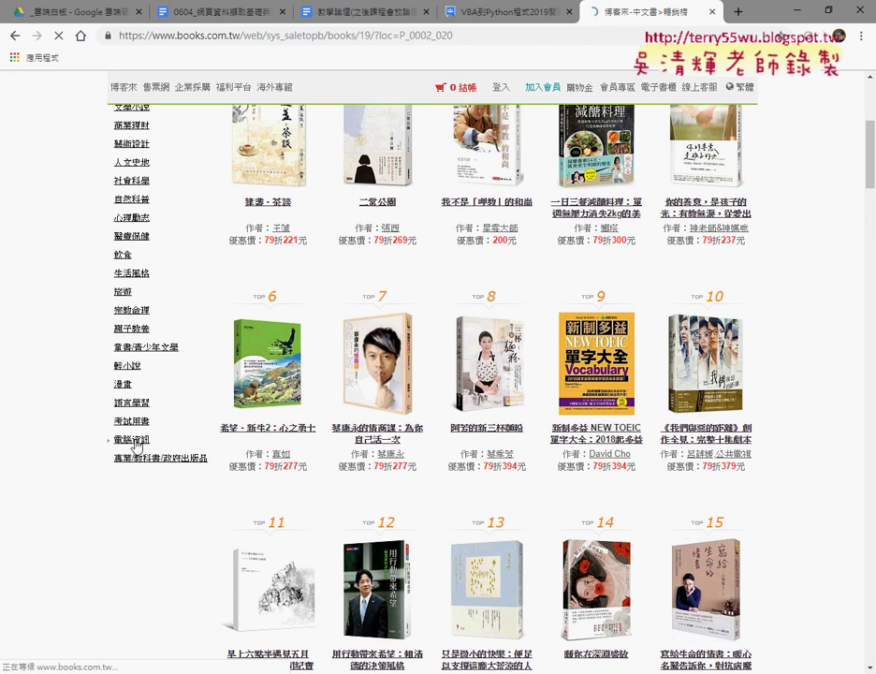
pyautogui.scroll(-1, 286, 475)
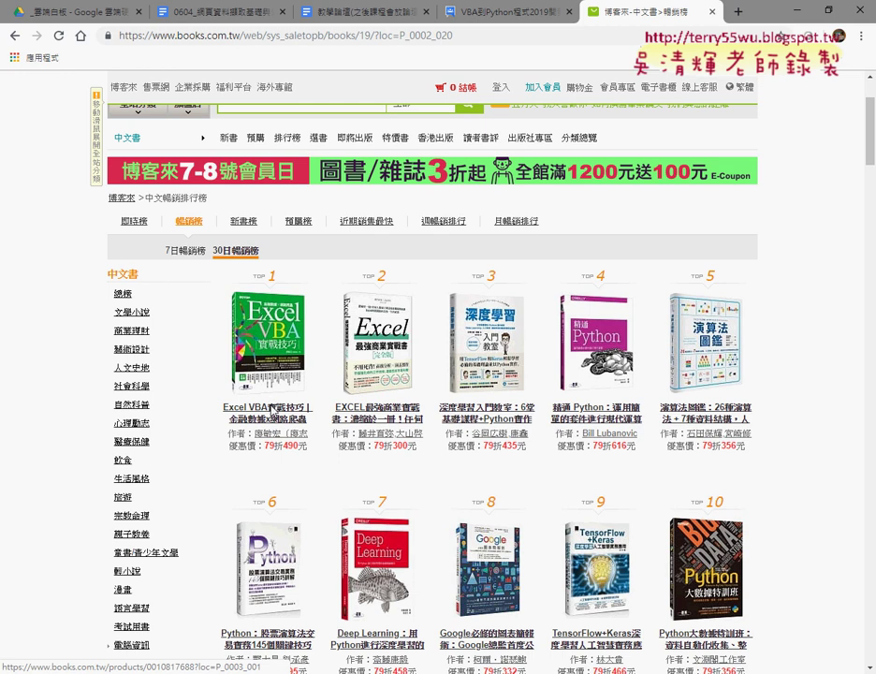
# Open the product page of the TOP 1 book, Excel VBA實戰技巧, and scroll down.
pyautogui.click(271, 404)
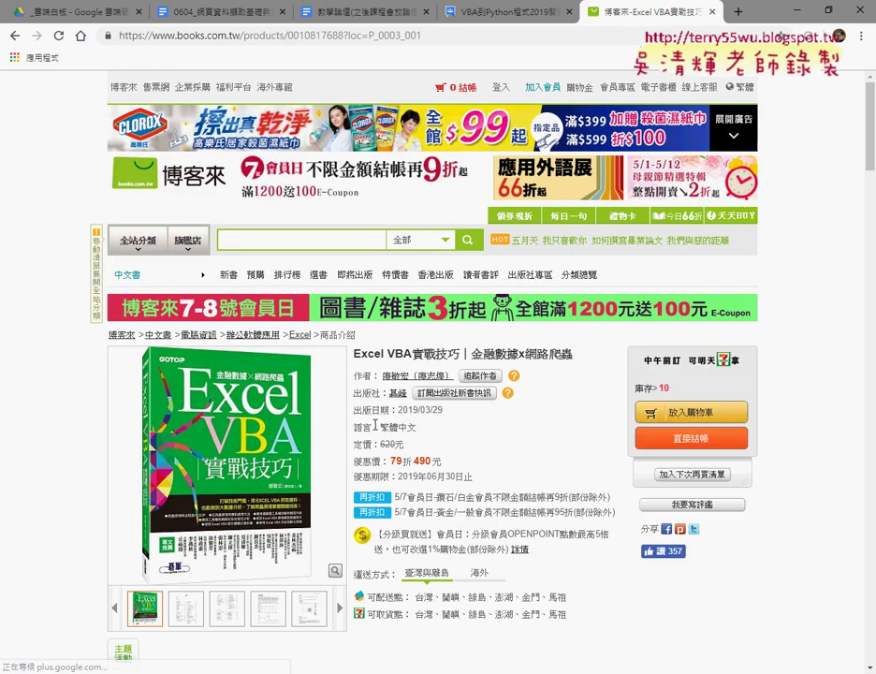
pyautogui.scroll(-2, 377, 430)
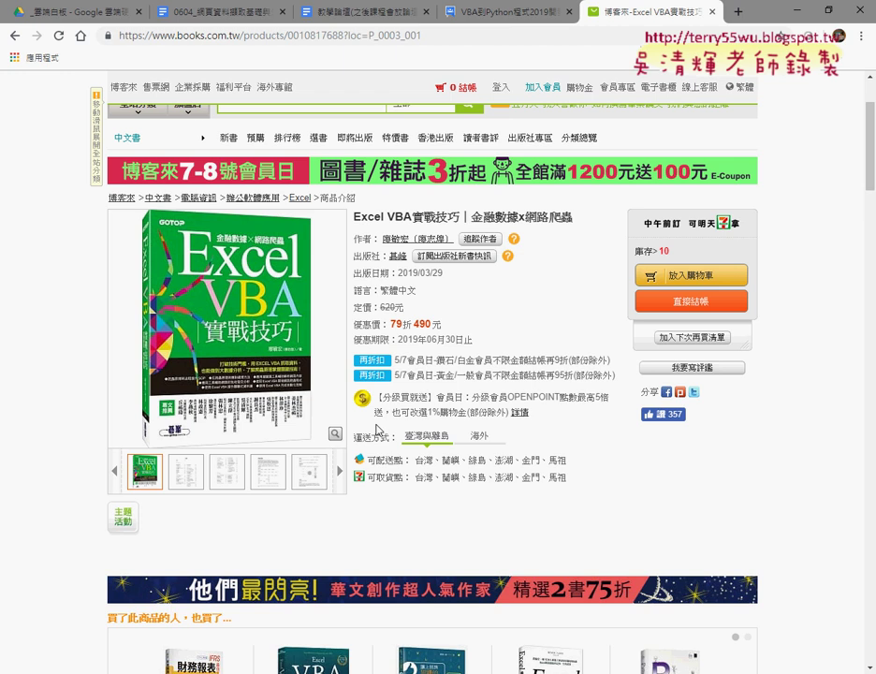
pyautogui.rightClick(799, 151)
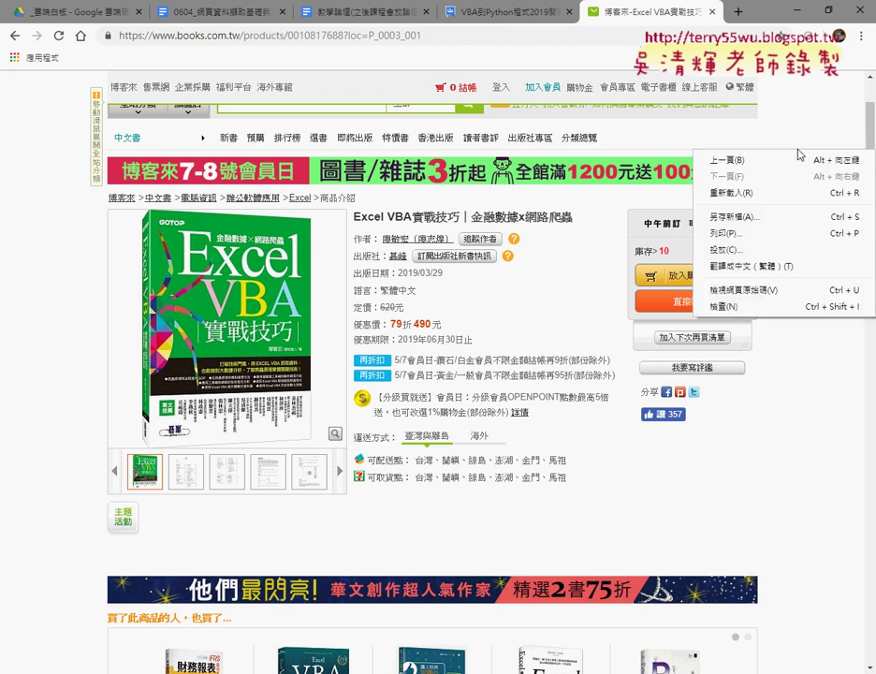
pyautogui.click(773, 298)
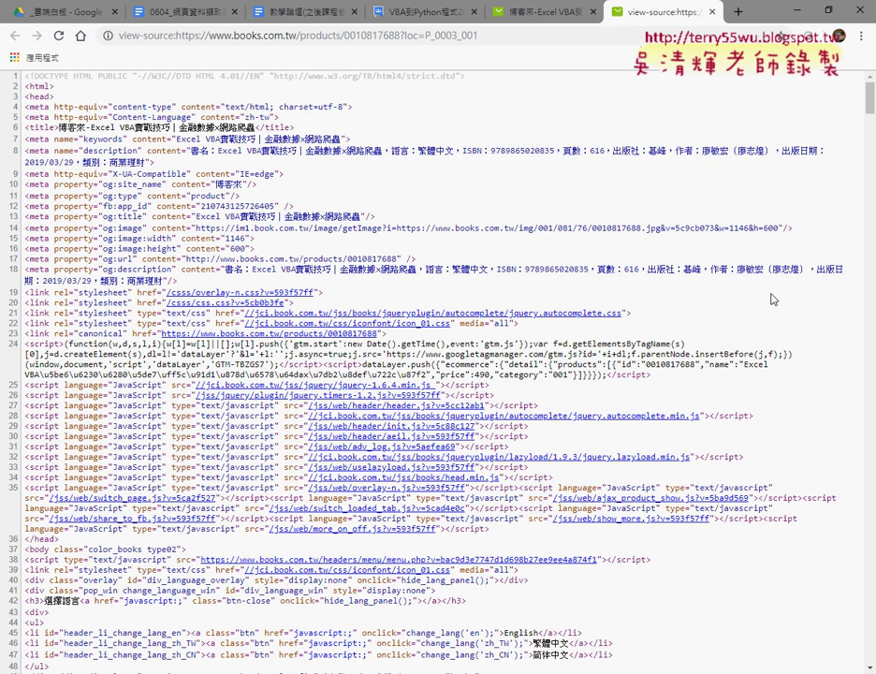
pyautogui.click(532, 14)
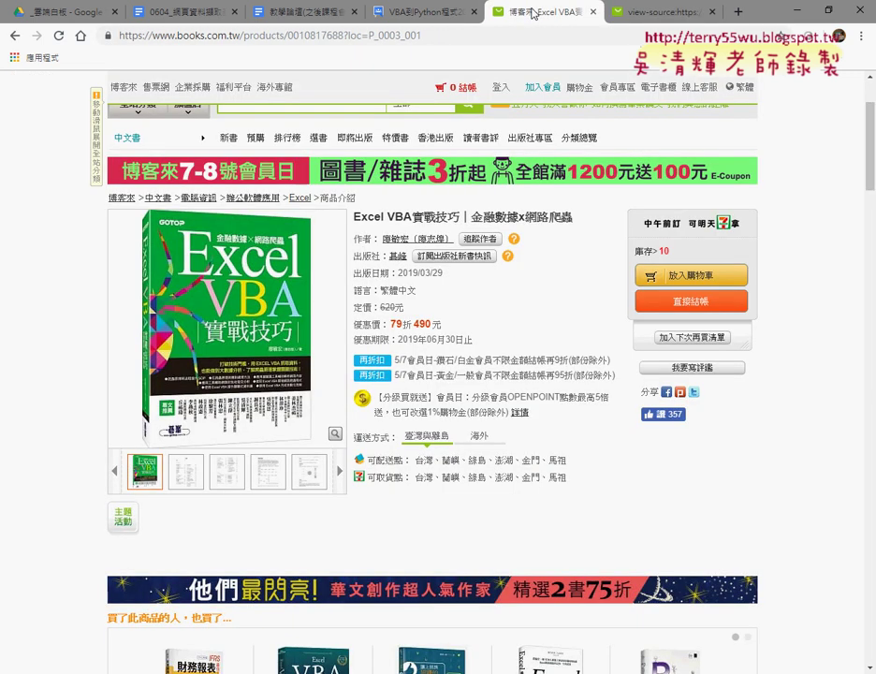
pyautogui.click(677, 12)
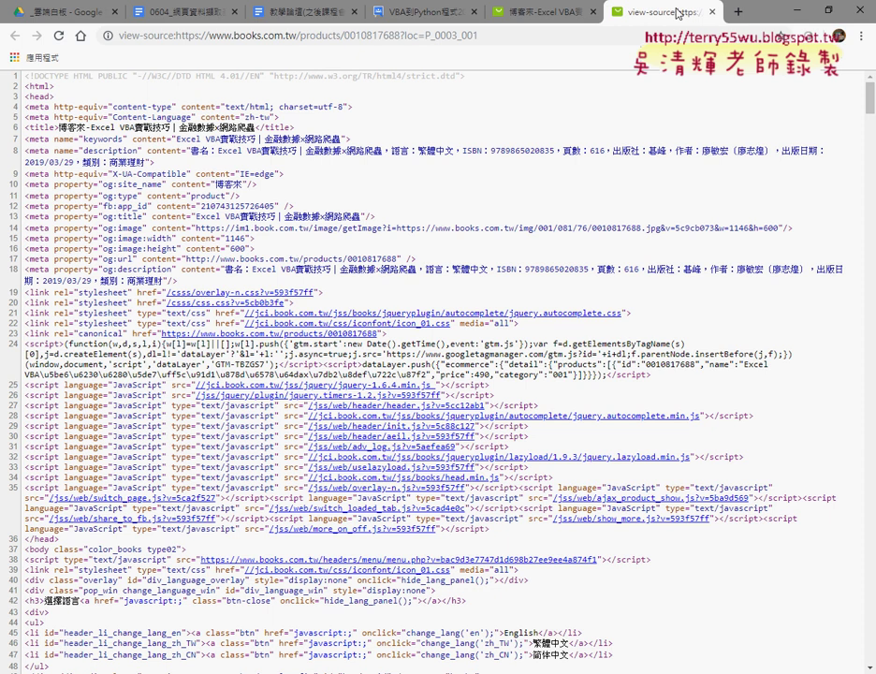
pyautogui.scroll(-3, 421, 283)
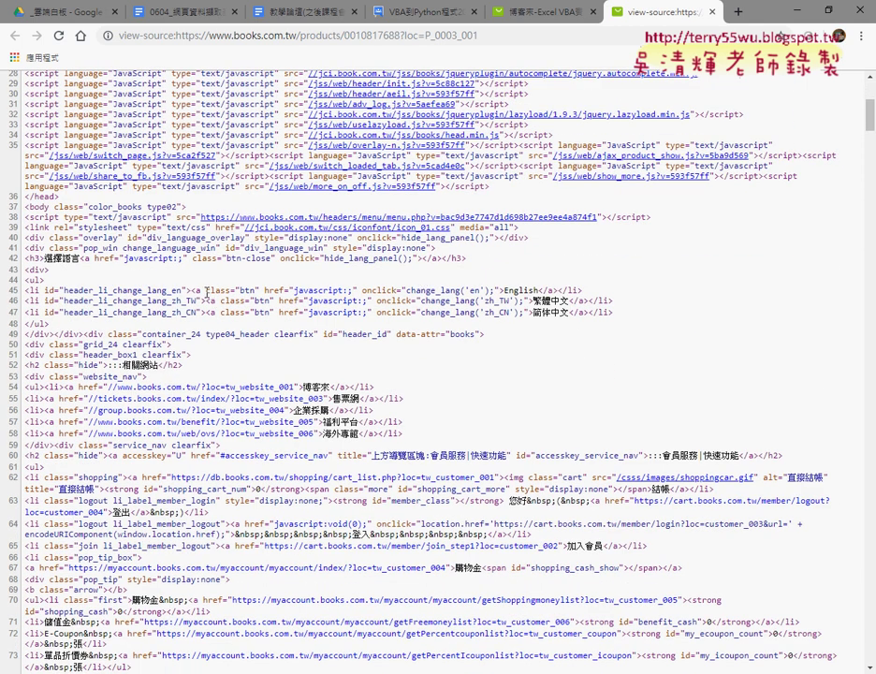
pyautogui.moveTo(207, 293); pyautogui.dragTo(232, 292)
pyautogui.moveTo(101, 103)
pyautogui.mouseDown()
pyautogui.moveTo(168, 104)
pyautogui.moveTo(26, 104)
pyautogui.mouseUp()
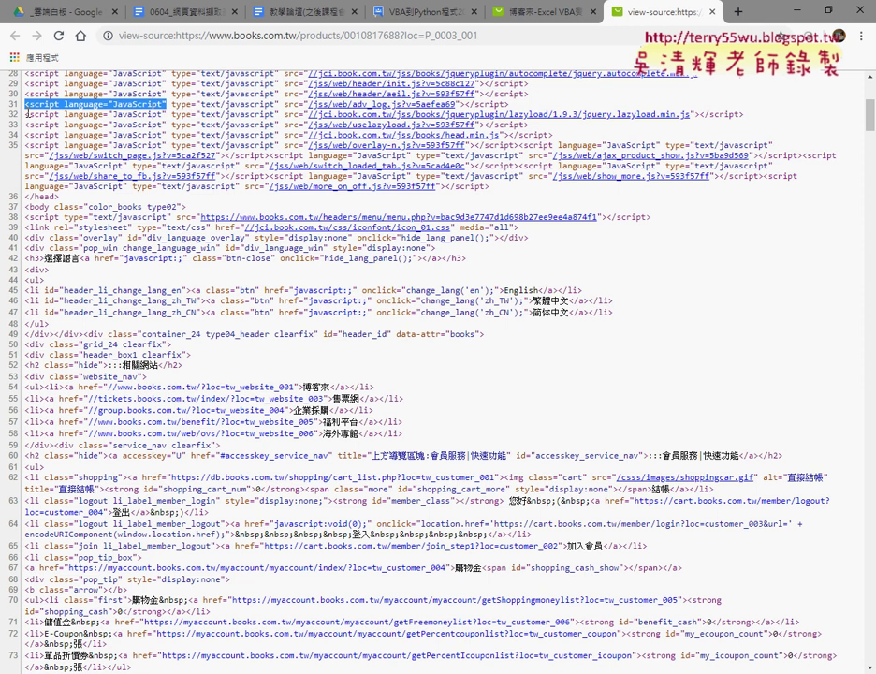
pyautogui.click(712, 13)
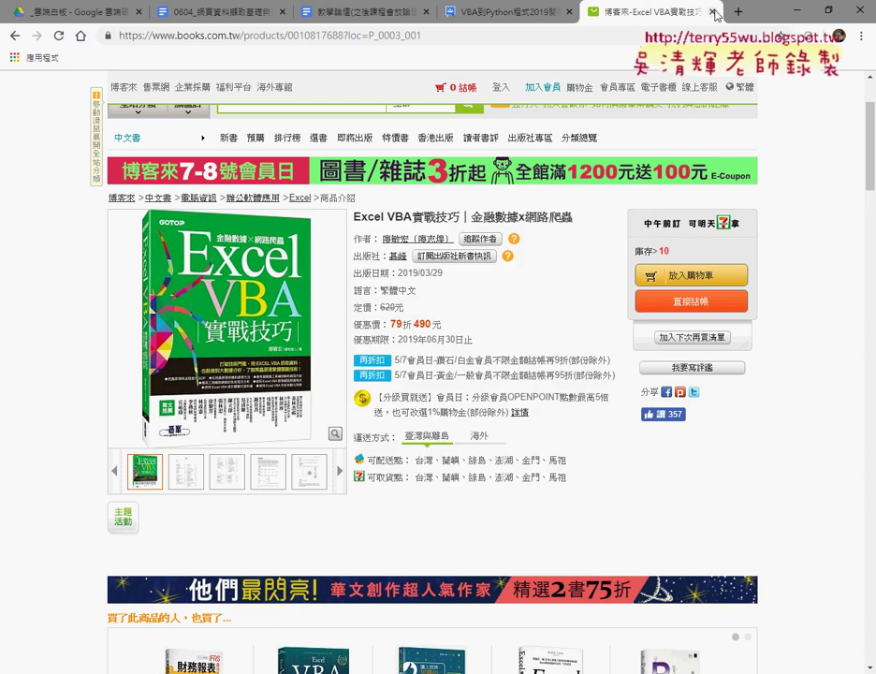
# Go back to the 30-day bestseller ranking and scroll through the list and back up.
pyautogui.click(14, 34)
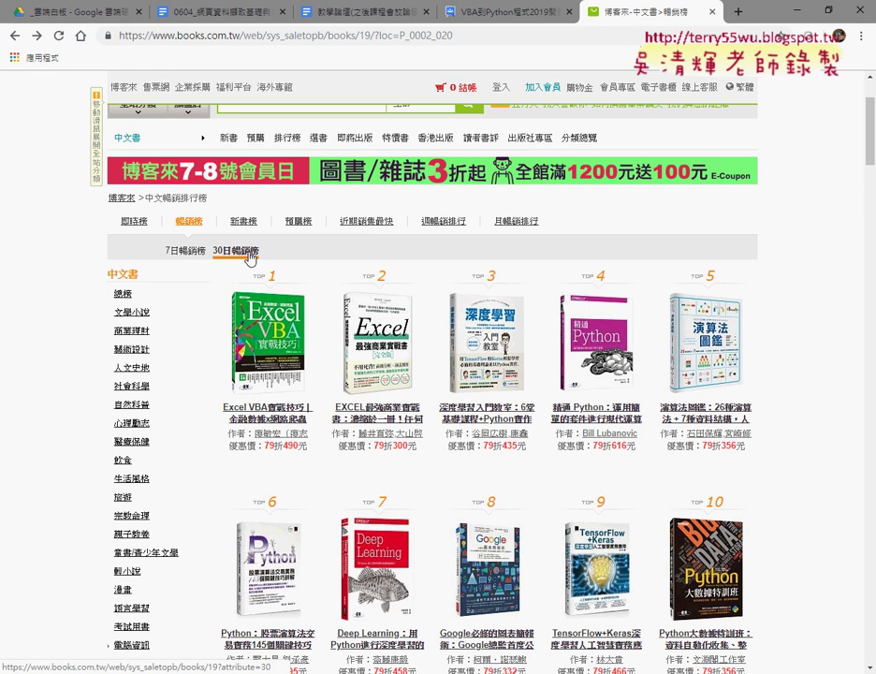
pyautogui.scroll(-2, 633, 404)
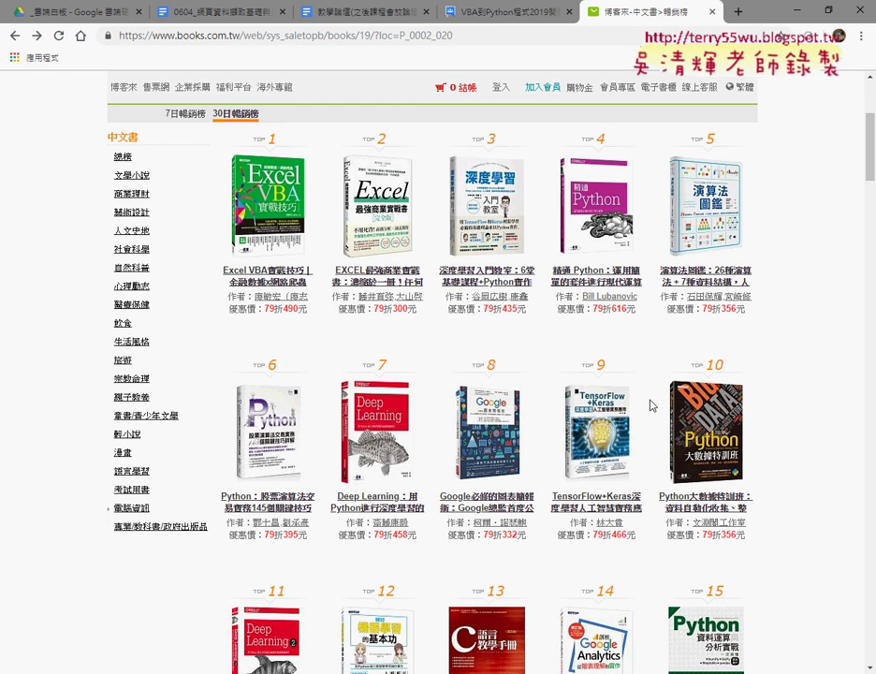
pyautogui.scroll(-3, 653, 405)
pyautogui.scroll(-3, 653, 405)
pyautogui.scroll(-1, 653, 405)
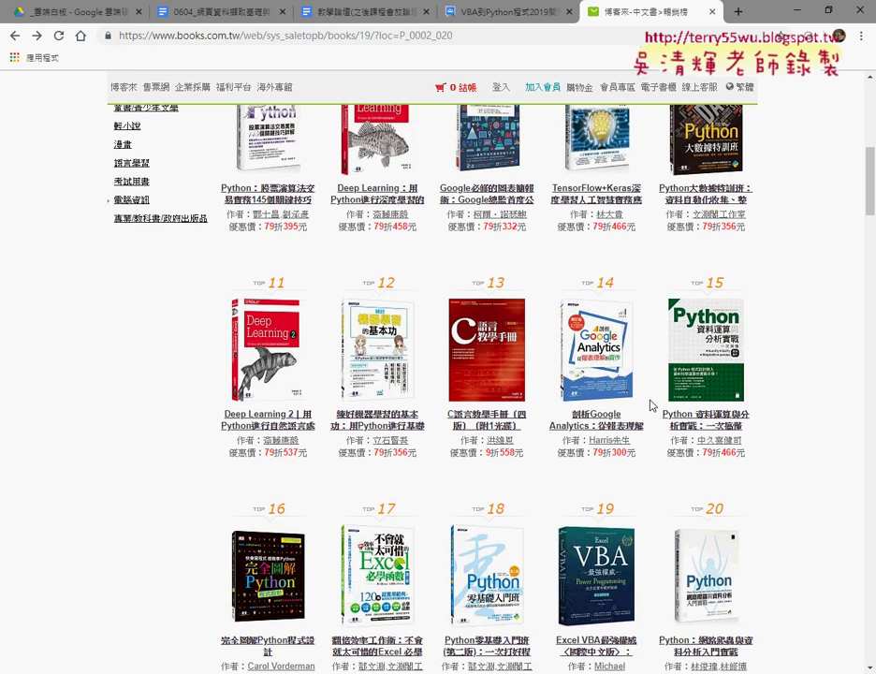
pyautogui.scroll(-1, 652, 405)
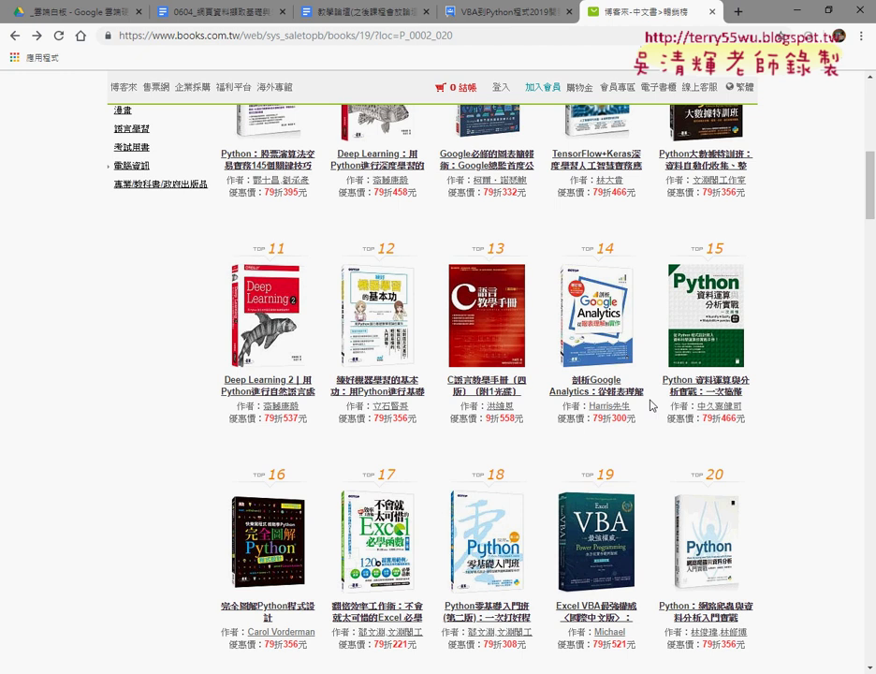
pyautogui.scroll(4, 348, 463)
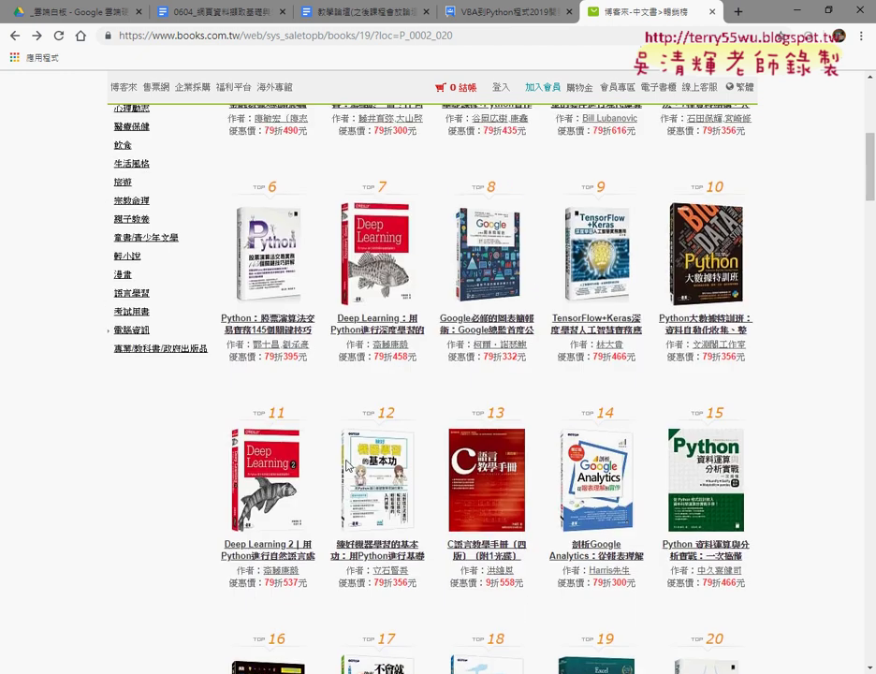
pyautogui.scroll(4, 349, 464)
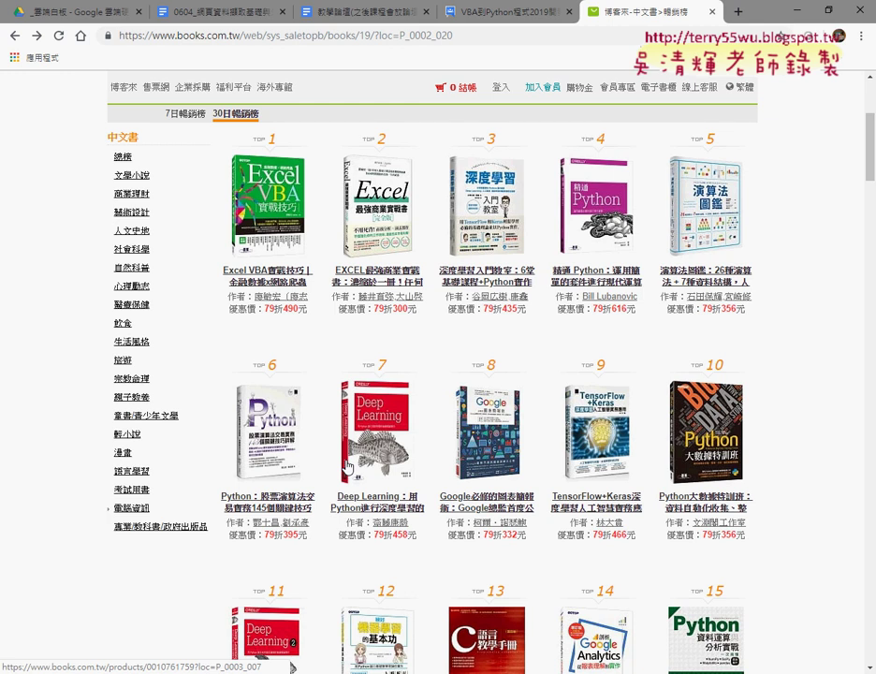
# Close the books.com.tw tab and highlight 會員資料匯入資料庫 in topic 01 of the course post.
pyautogui.click(713, 12)
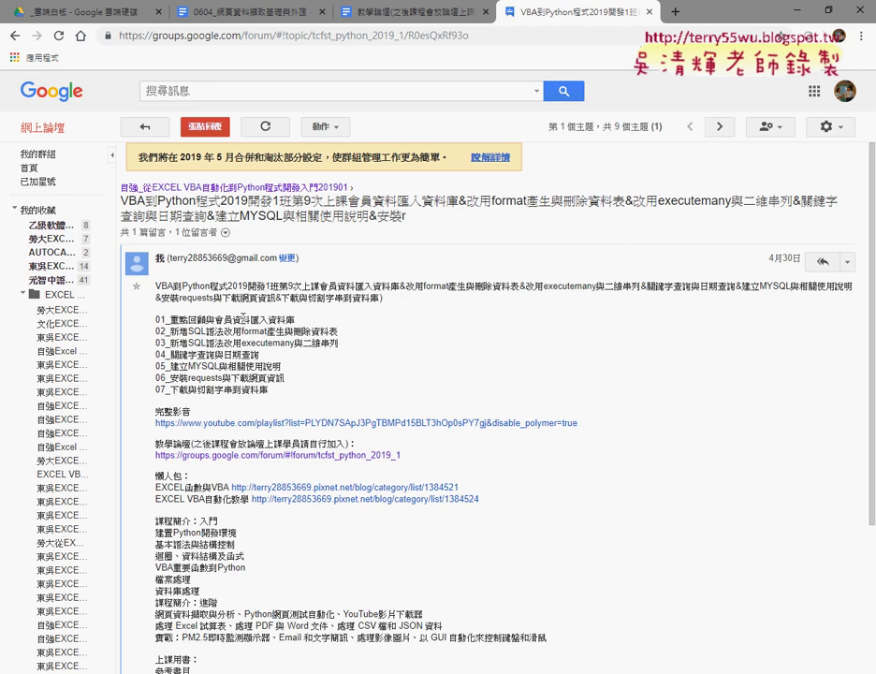
pyautogui.moveTo(307, 319); pyautogui.dragTo(214, 320)
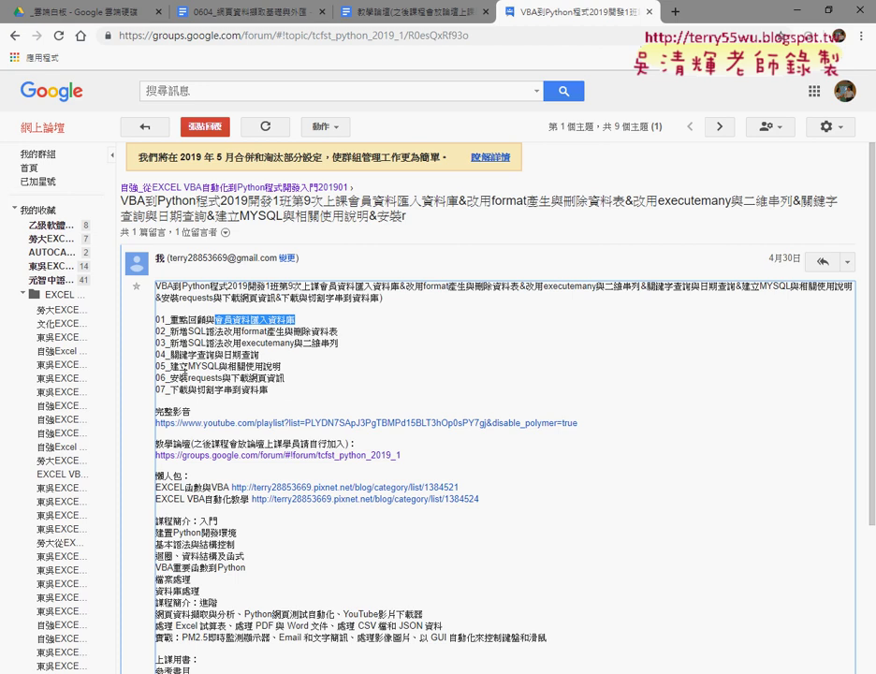
# Highlight the word MYSQL in topic 05 of the lesson 9 post.
pyautogui.doubleClick(204, 366)
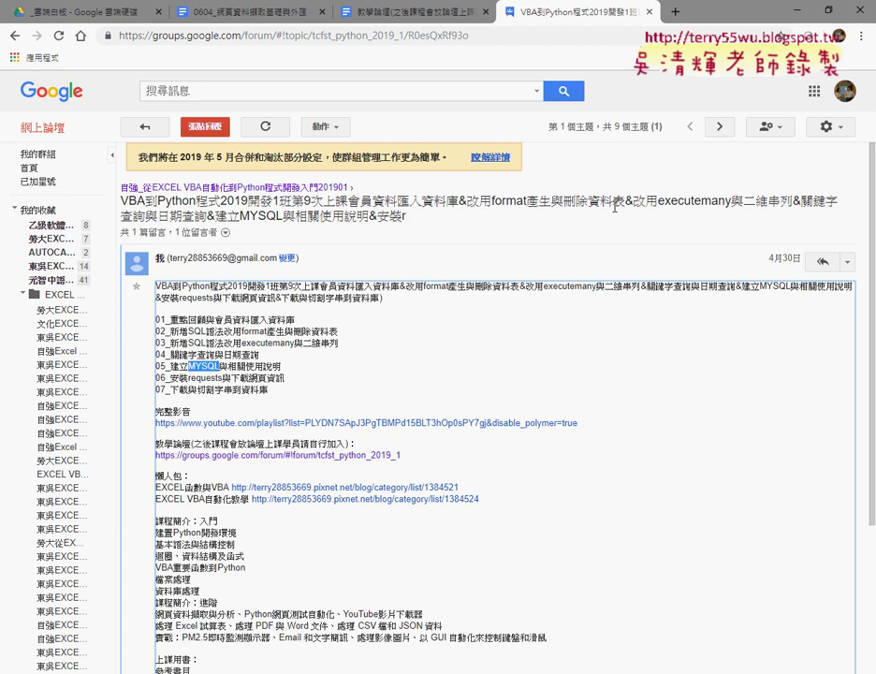
# Open 0604_網頁資料擷取基礎與外匯 from the Drive 雲端白板 folder, then return to the forum post.
pyautogui.click(91, 23)
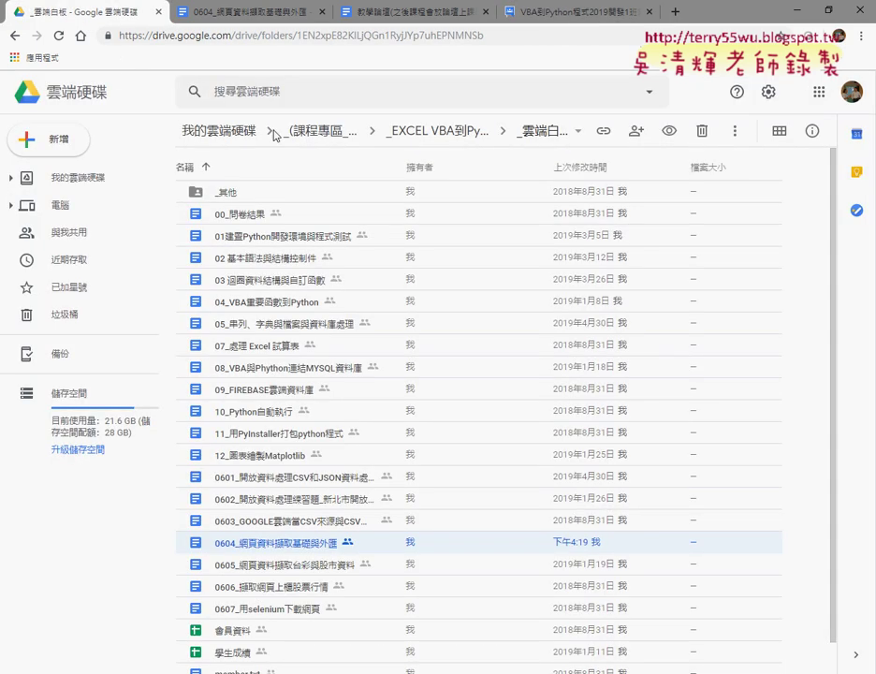
pyautogui.click(15, 38)
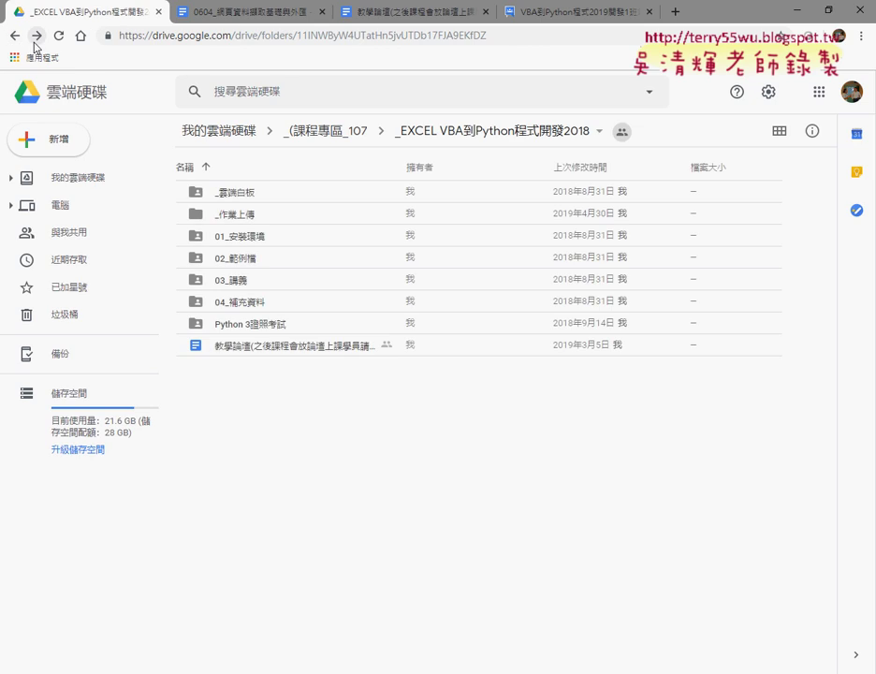
pyautogui.click(35, 38)
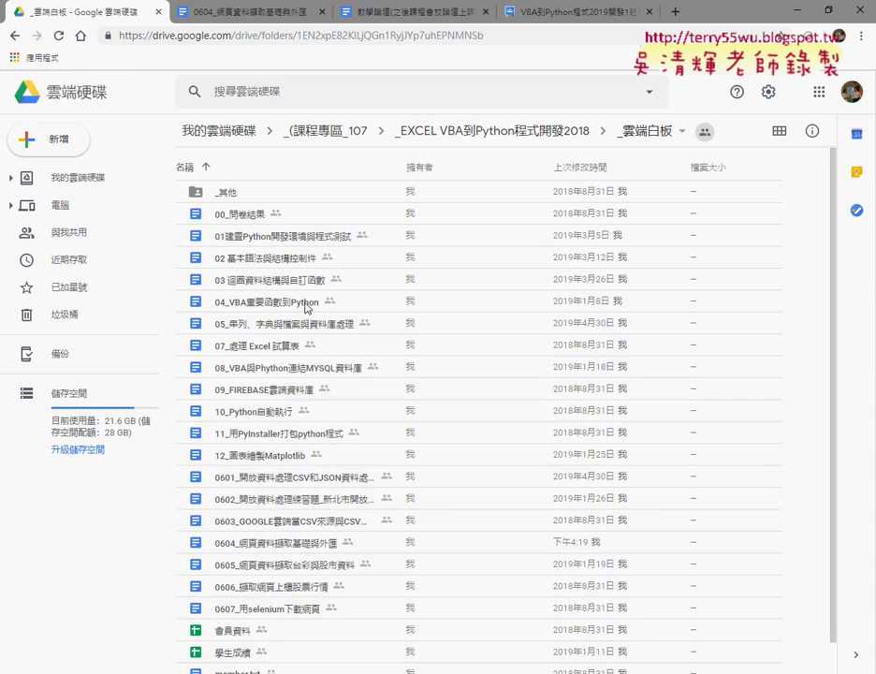
pyautogui.scroll(-1, 309, 309)
pyautogui.click(262, 517)
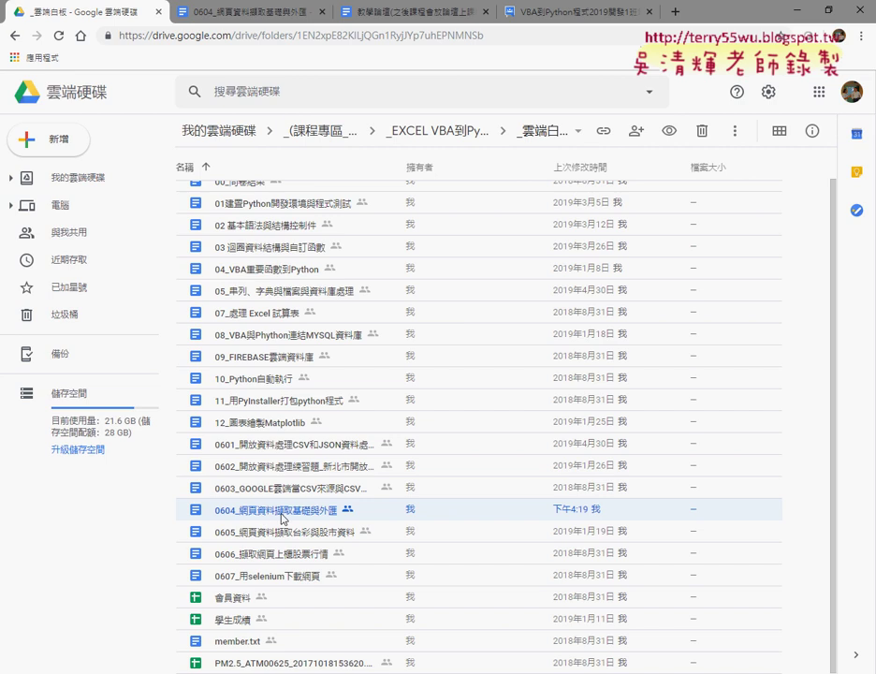
pyautogui.doubleClick(261, 517)
pyautogui.click(693, 13)
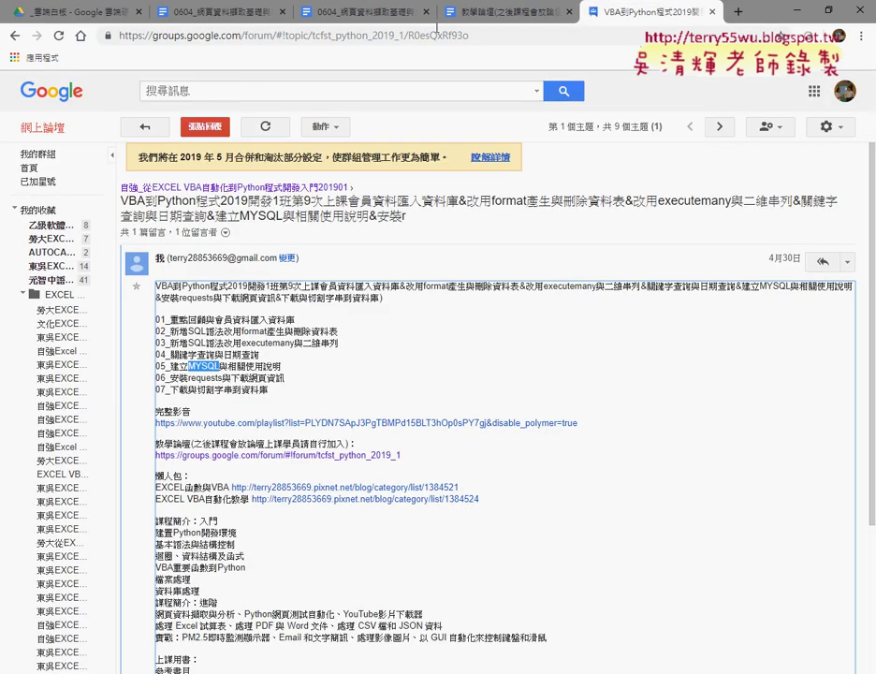
pyautogui.click(14, 35)
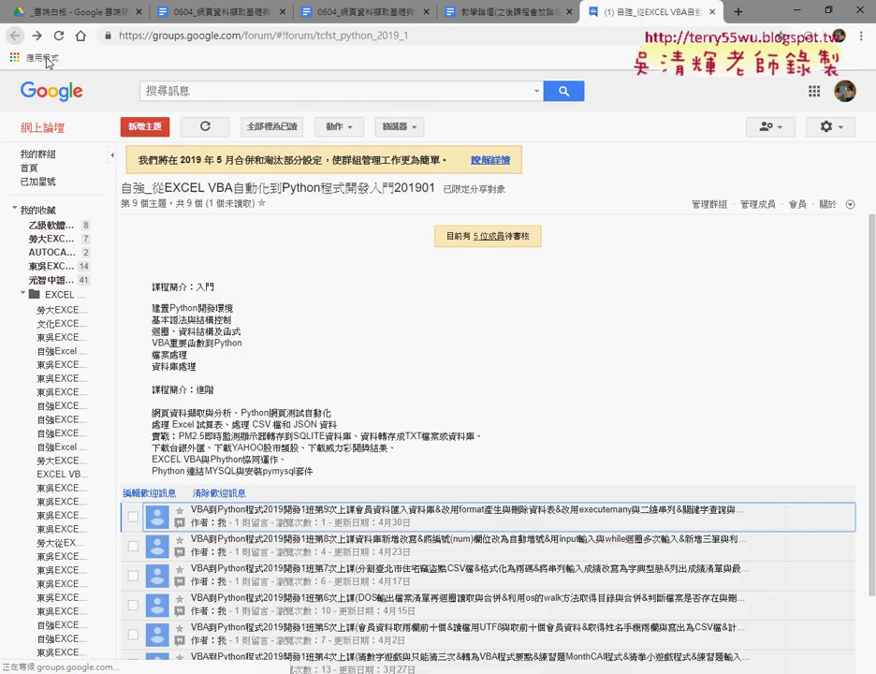
pyautogui.click(417, 512)
pyautogui.scroll(-2, 433, 523)
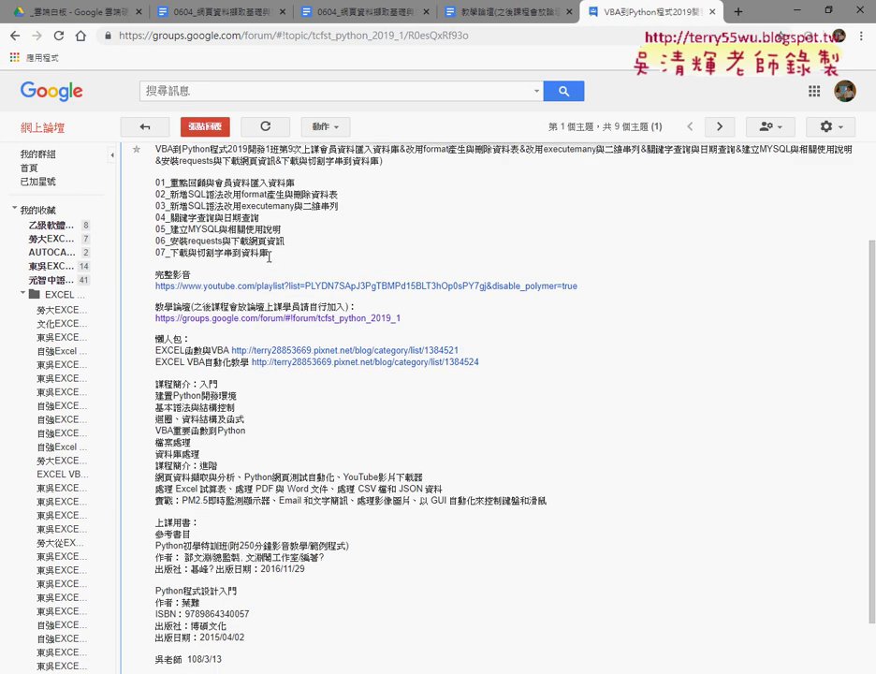
pyautogui.moveTo(270, 253)
pyautogui.mouseDown()
pyautogui.moveTo(197, 254)
pyautogui.moveTo(152, 241)
pyautogui.mouseUp()
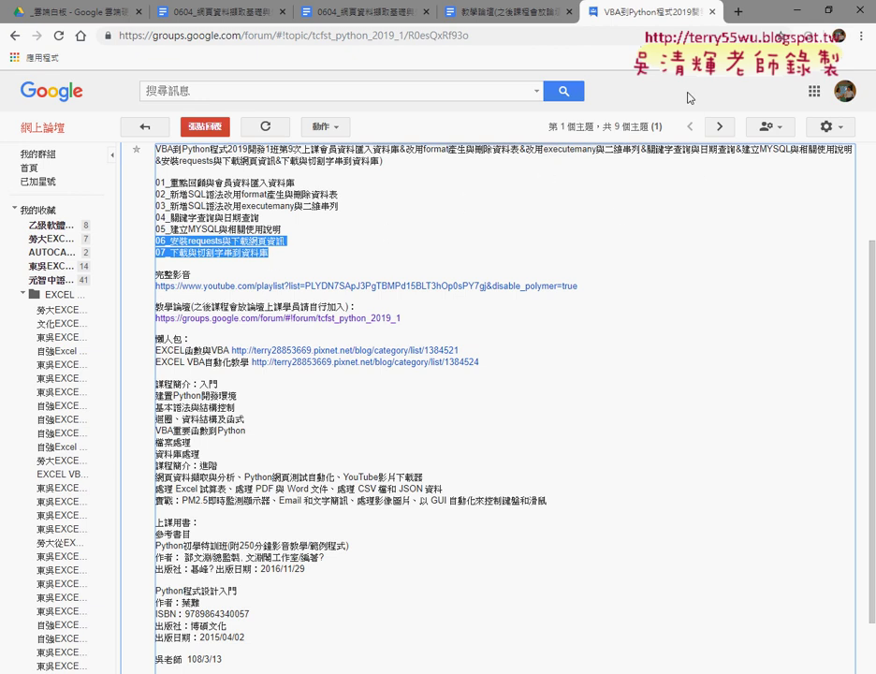
pyautogui.rightClick(694, 43)
pyautogui.click(745, 228)
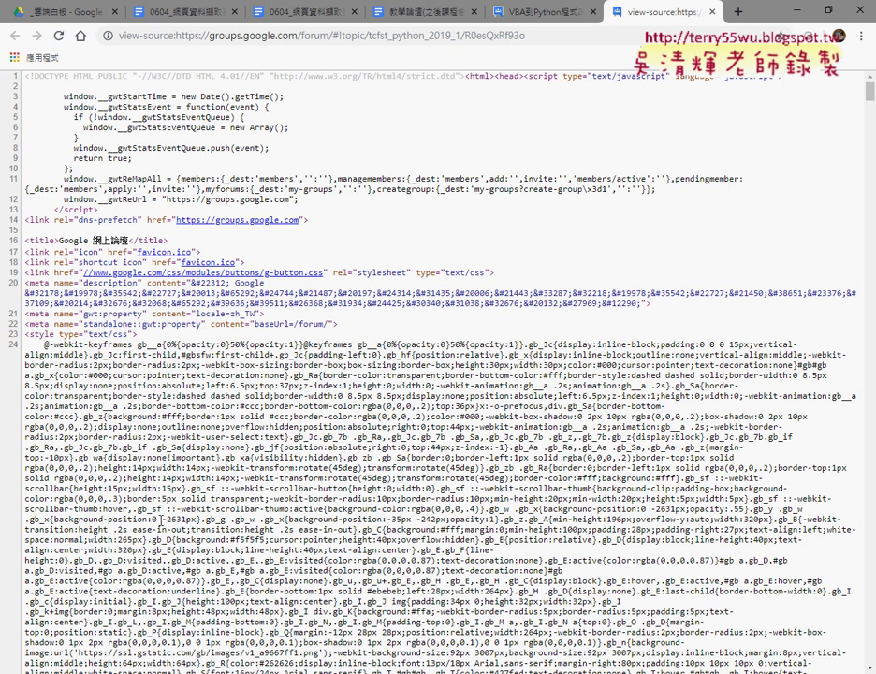
pyautogui.click(712, 12)
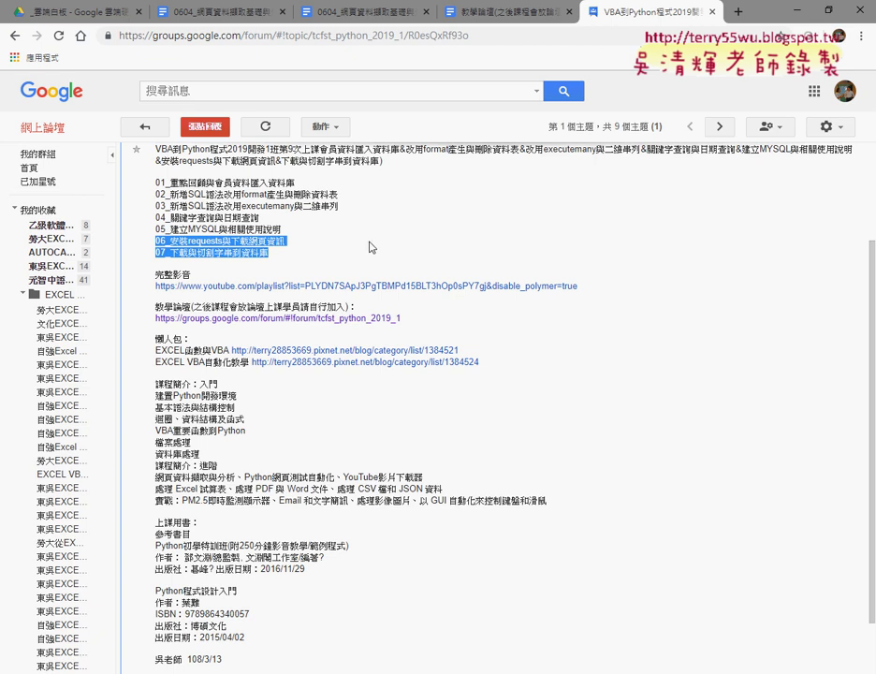
# In the 0604 notes, select beautifulsoup4 in the pip install command.
pyautogui.click(235, 19)
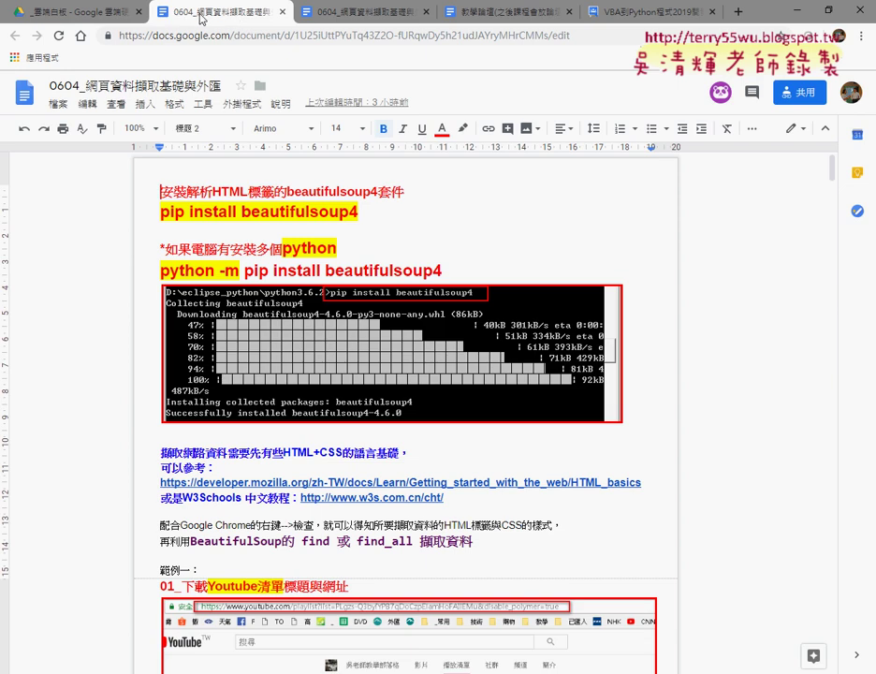
pyautogui.click(86, 15)
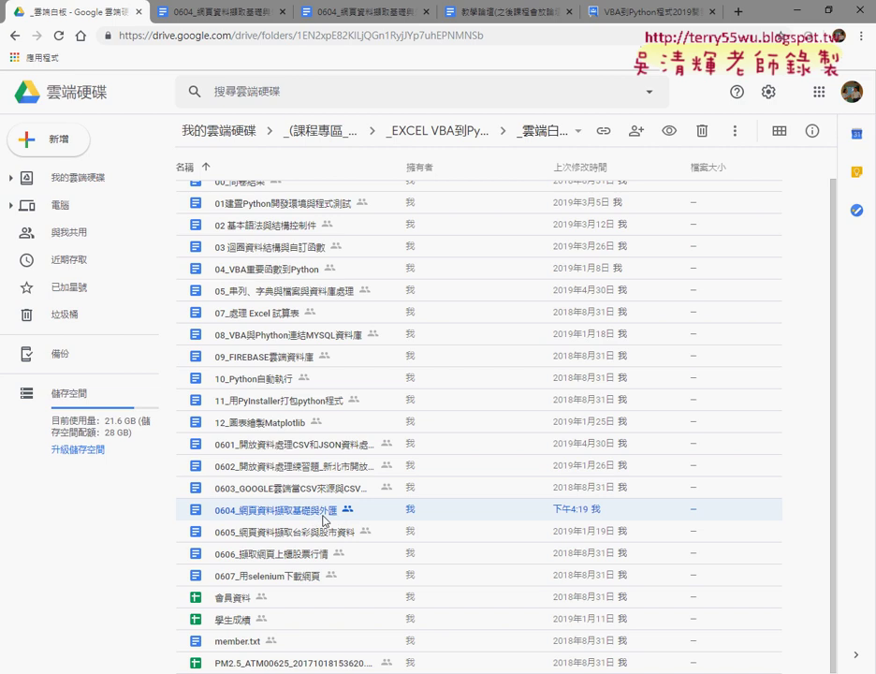
pyautogui.click(216, 11)
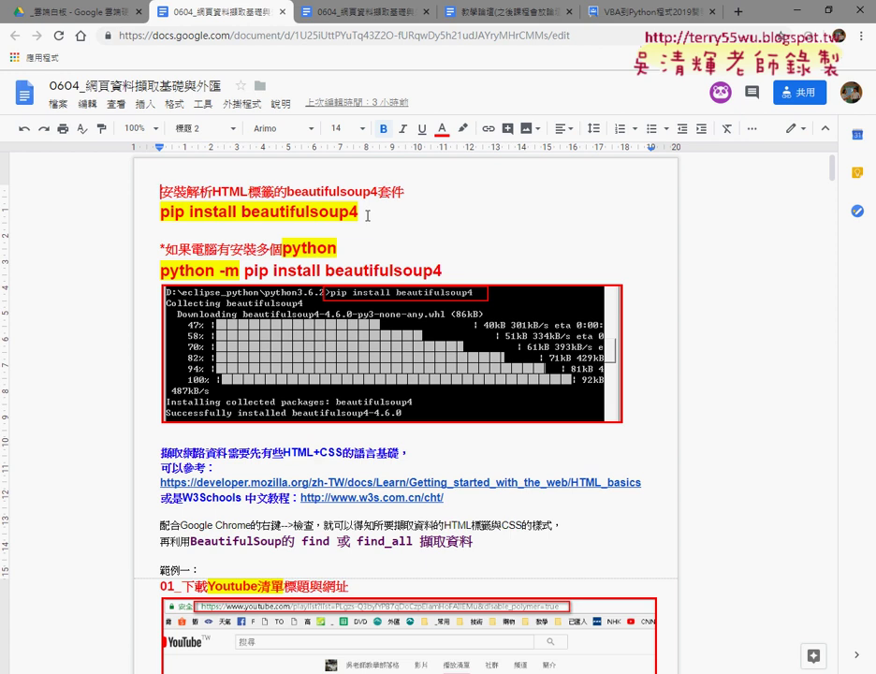
pyautogui.moveTo(368, 215); pyautogui.dragTo(241, 213)
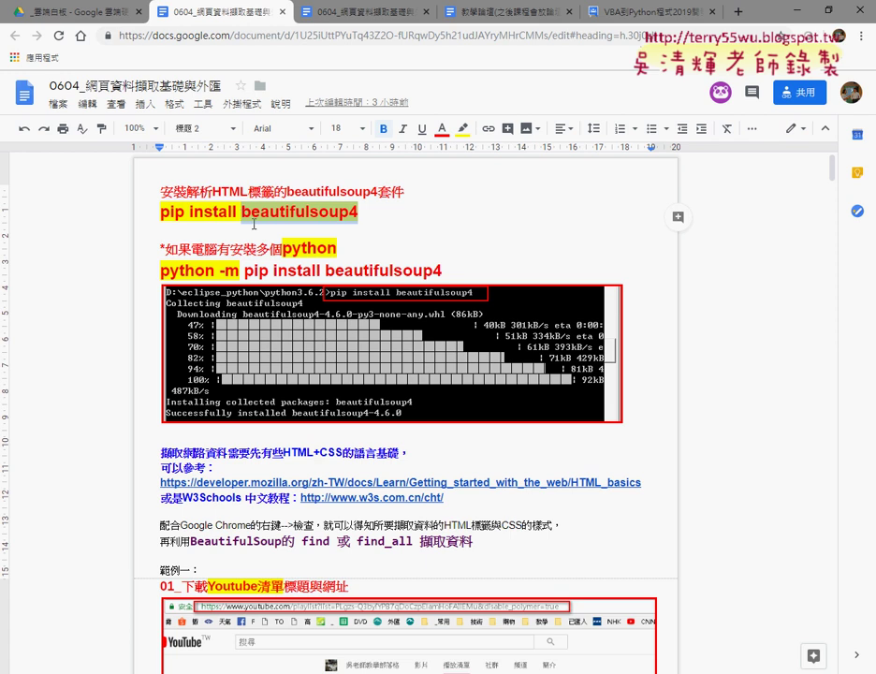
# Restyle the 範例一： line as a 標題 3 heading.
pyautogui.scroll(-5, 219, 296)
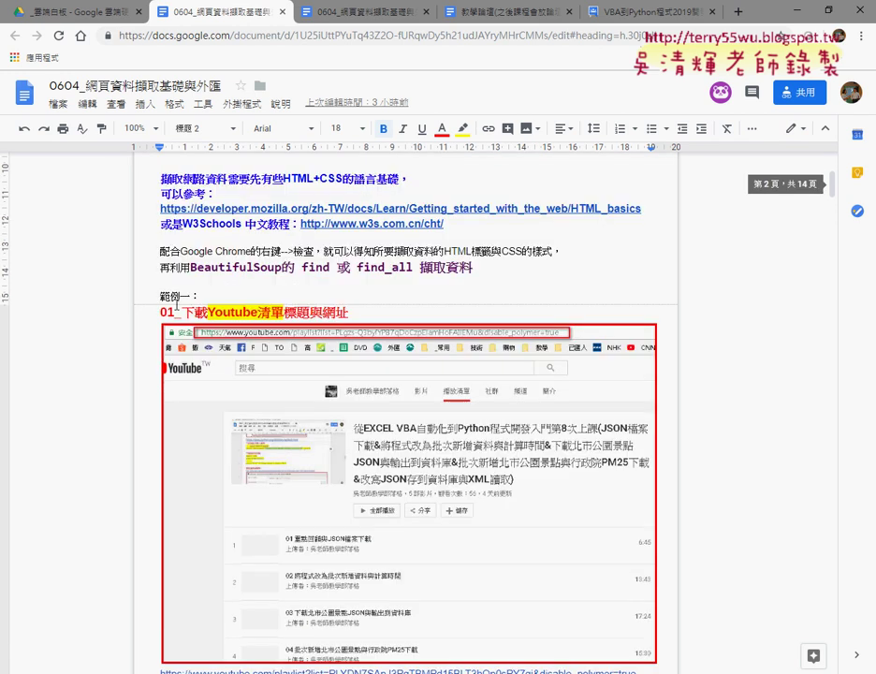
pyautogui.moveTo(219, 296); pyautogui.dragTo(140, 296)
pyautogui.click(219, 133)
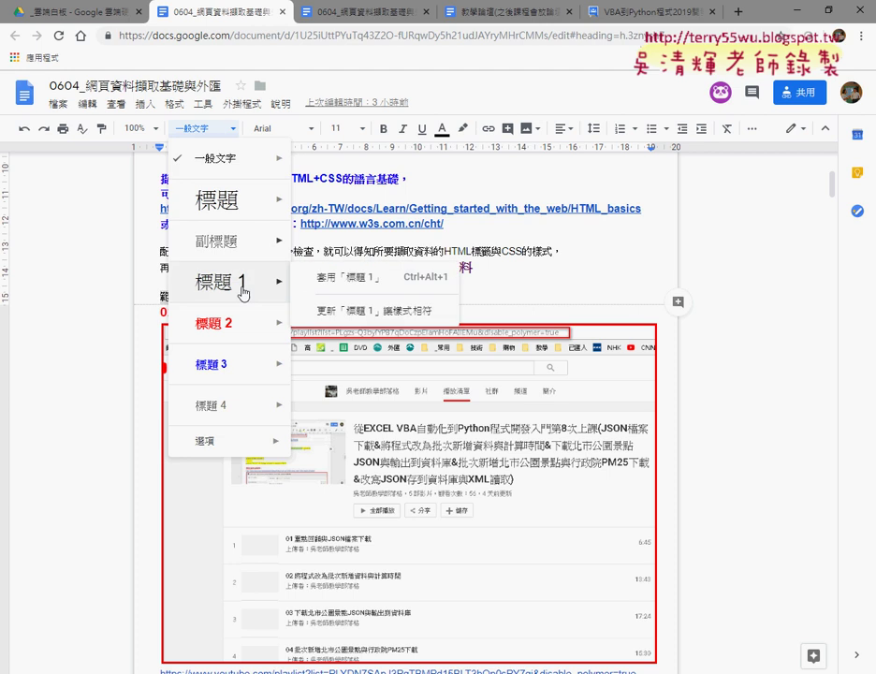
pyautogui.click(240, 365)
pyautogui.click(349, 313)
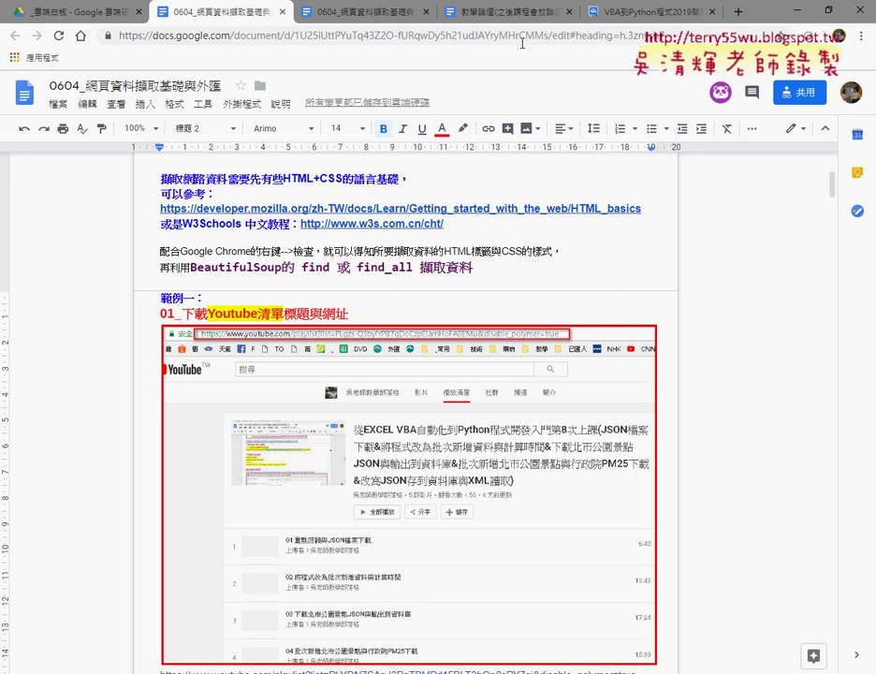
# Return to the Python 2019 forum post and open its 完整影音 YouTube playlist link.
pyautogui.click(514, 12)
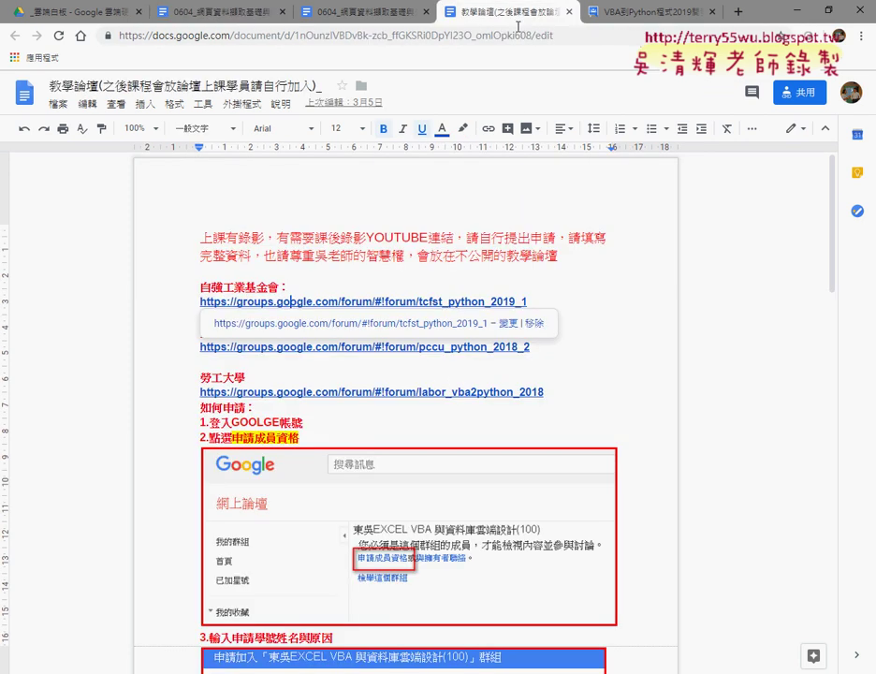
pyautogui.click(646, 12)
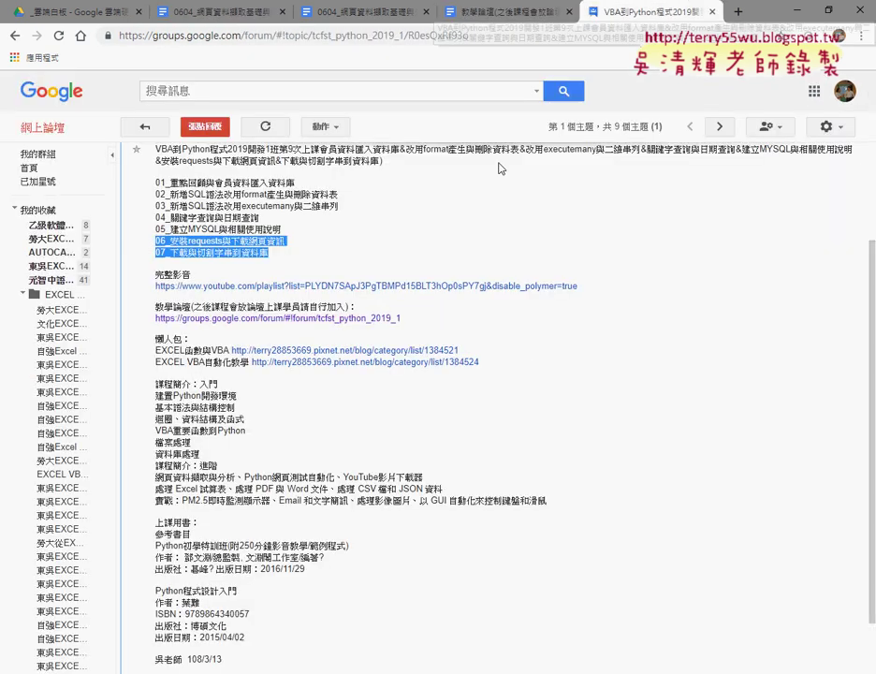
pyautogui.click(442, 290)
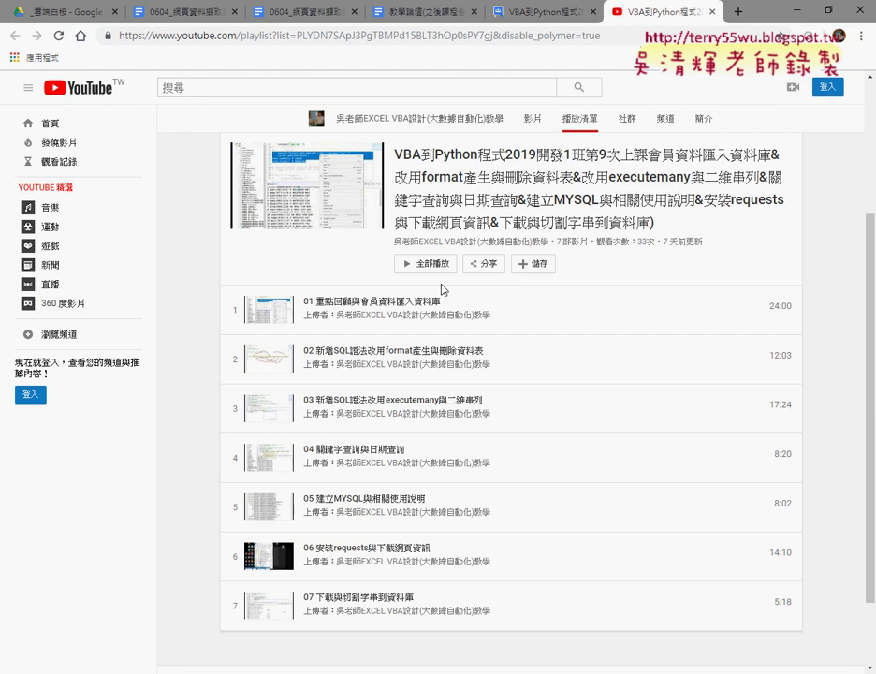
pyautogui.scroll(-2, 440, 295)
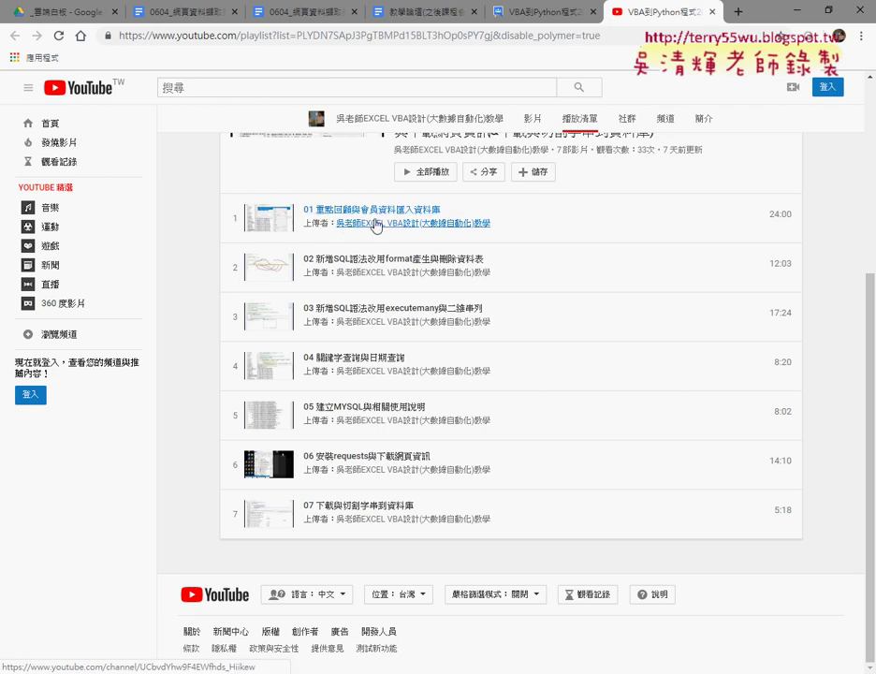
pyautogui.rightClick(688, 184)
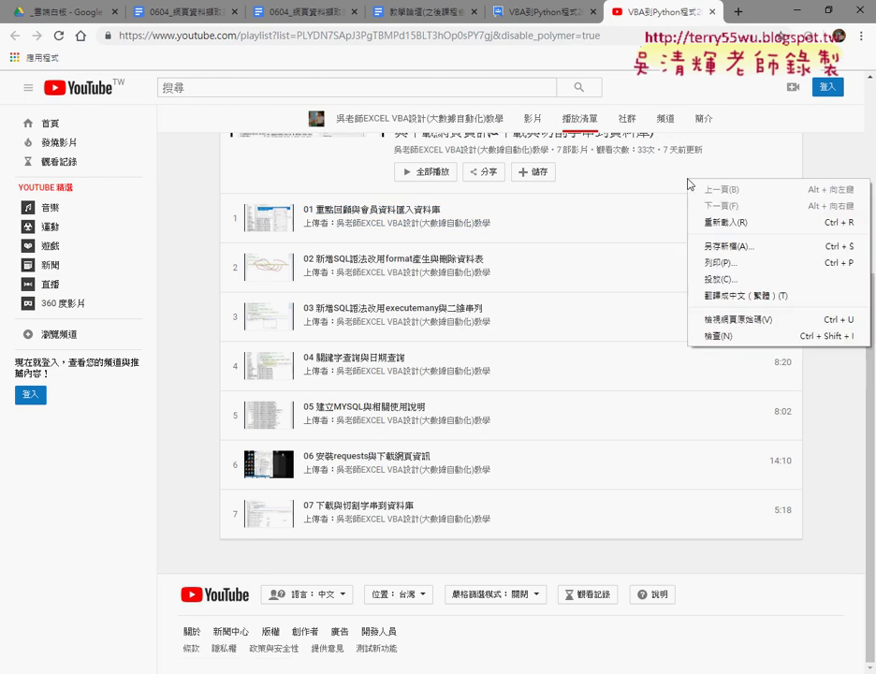
pyautogui.click(758, 320)
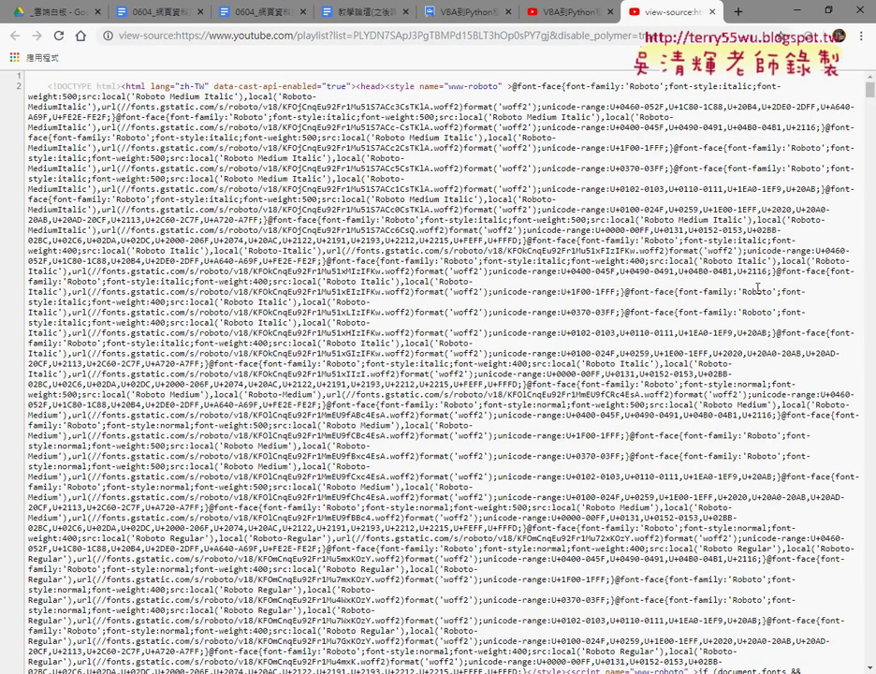
pyautogui.scroll(-1, 836, 174)
pyautogui.moveTo(870, 92)
pyautogui.mouseDown()
pyautogui.moveTo(870, 339)
pyautogui.moveTo(860, 84)
pyautogui.mouseUp()
pyautogui.moveTo(870, 89); pyautogui.dragTo(870, 412)
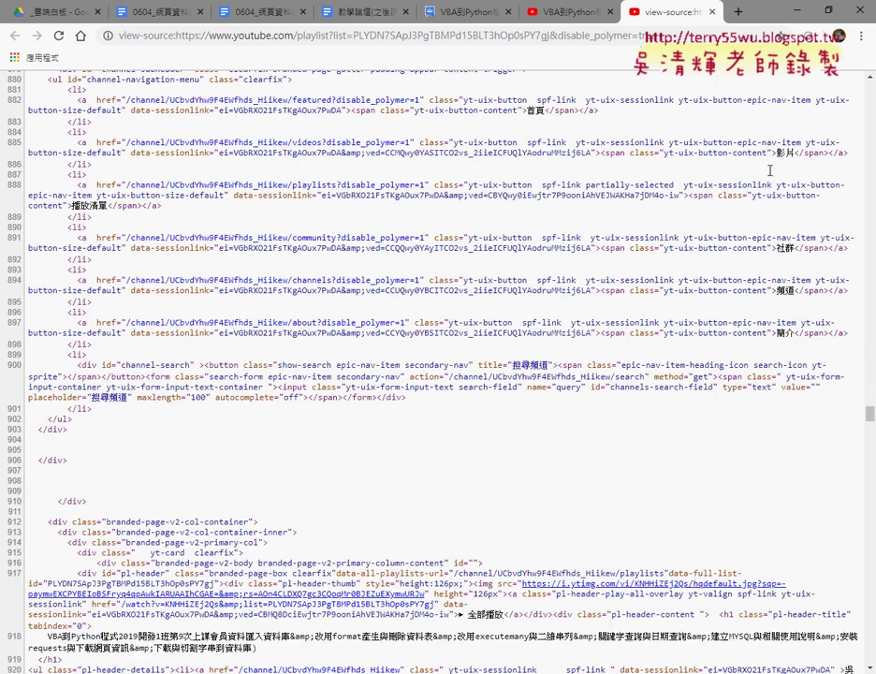
pyautogui.click(712, 12)
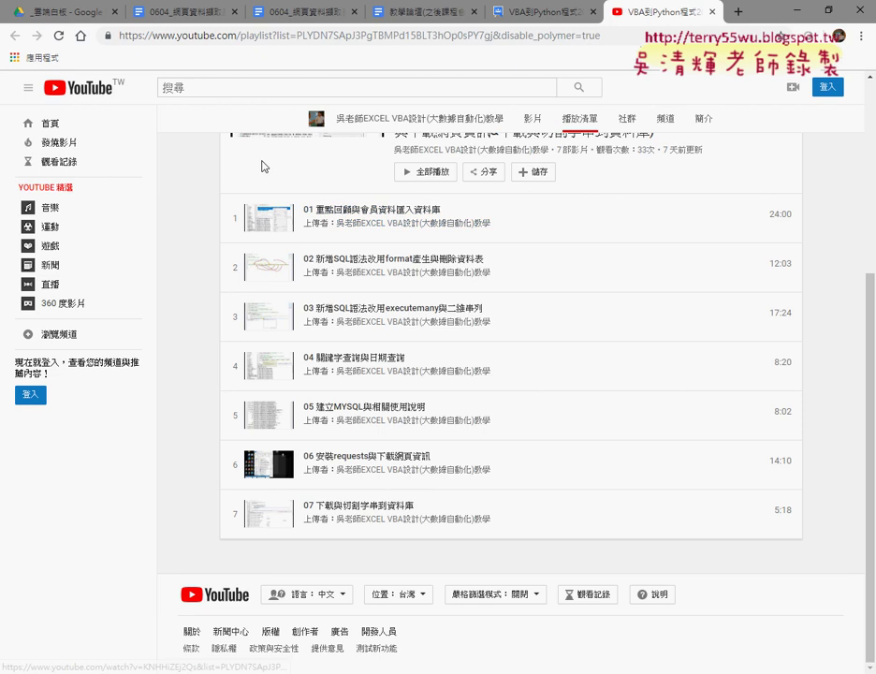
pyautogui.rightClick(363, 215)
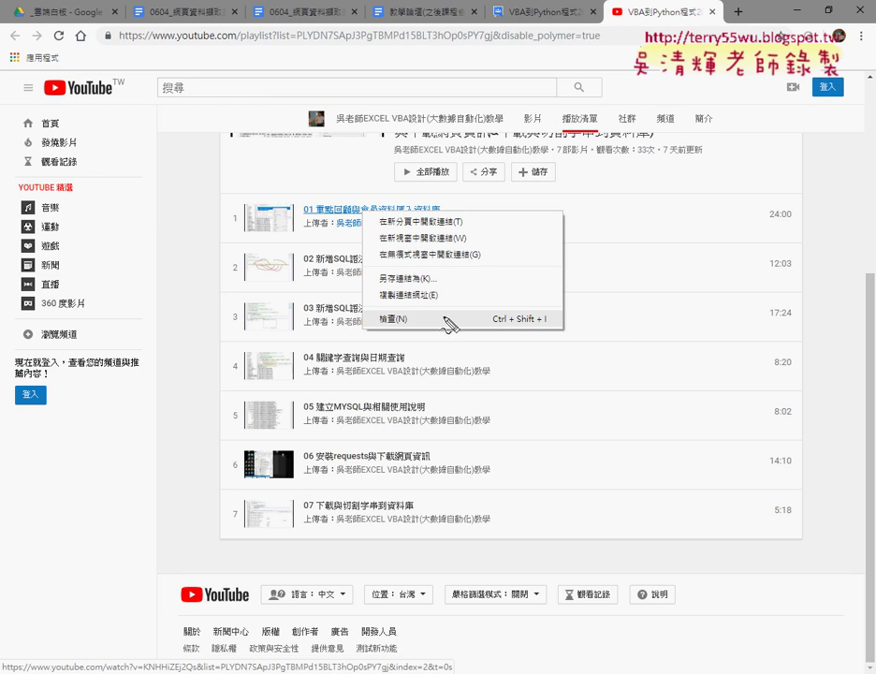
pyautogui.moveTo(411, 311); pyautogui.dragTo(398, 335)
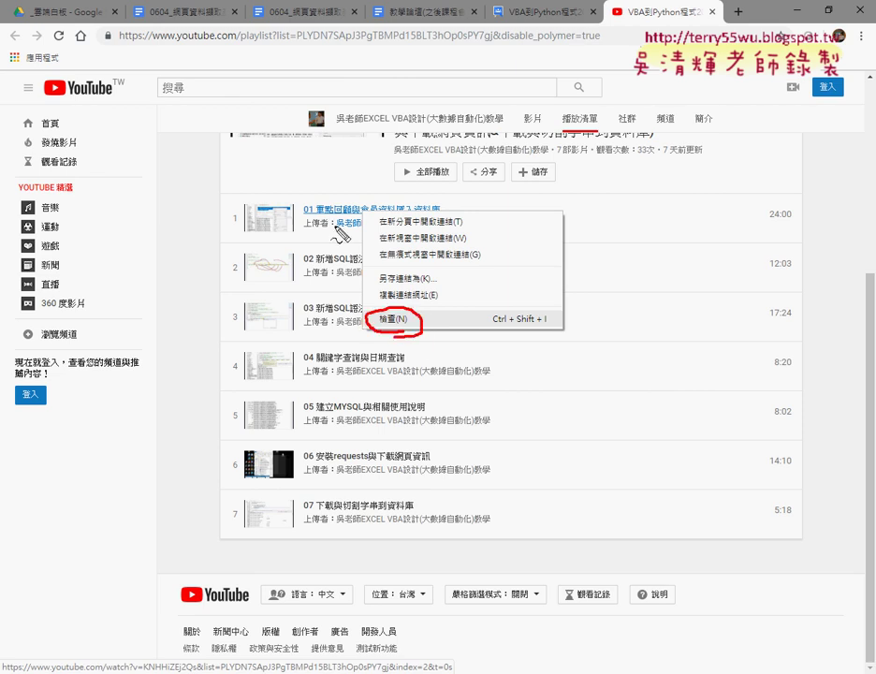
pyautogui.moveTo(339, 227); pyautogui.dragTo(281, 204)
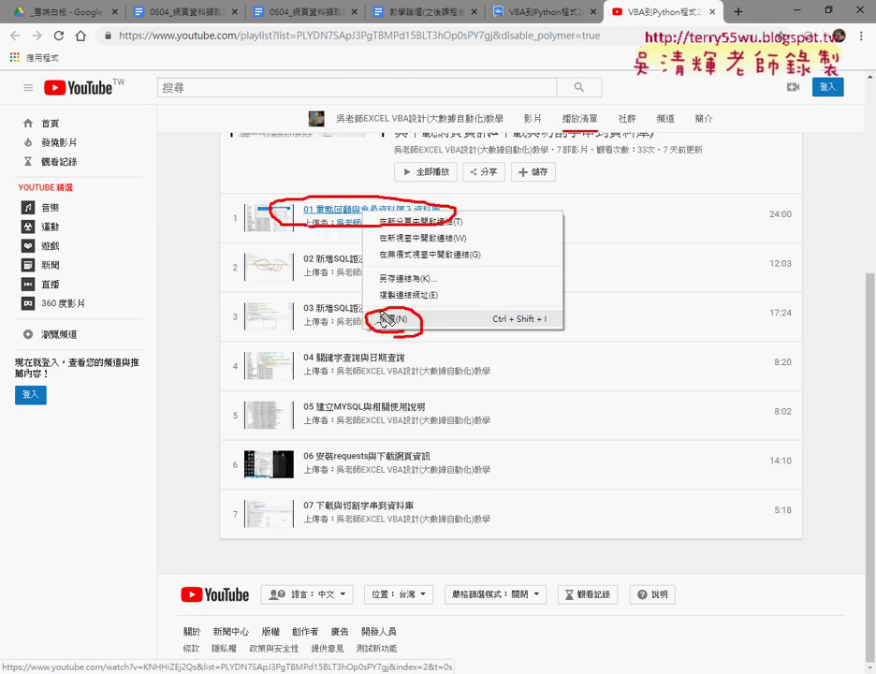
pyautogui.moveTo(331, 302); pyautogui.dragTo(298, 227)
pyautogui.moveTo(291, 245); pyautogui.dragTo(319, 245)
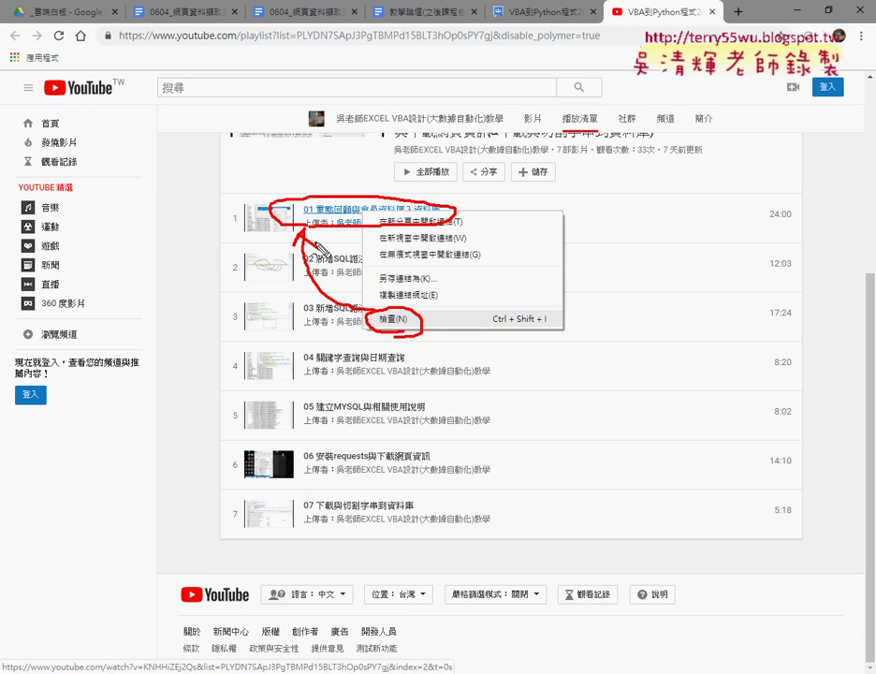
pyautogui.press('Escape')
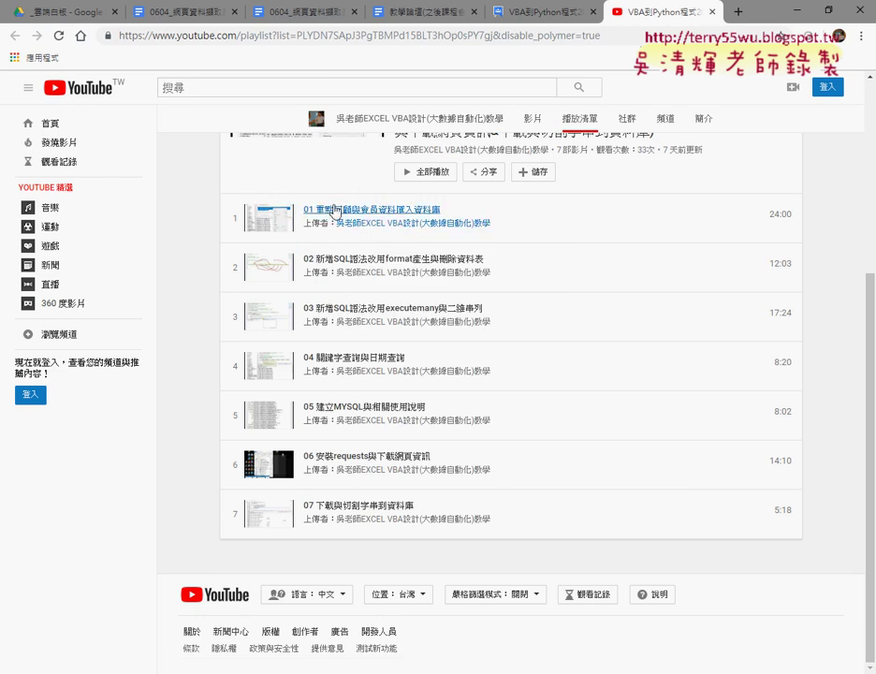
# Inspect video 01's title link and dock DevTools to the right side.
pyautogui.rightClick(335, 209)
pyautogui.click(373, 315)
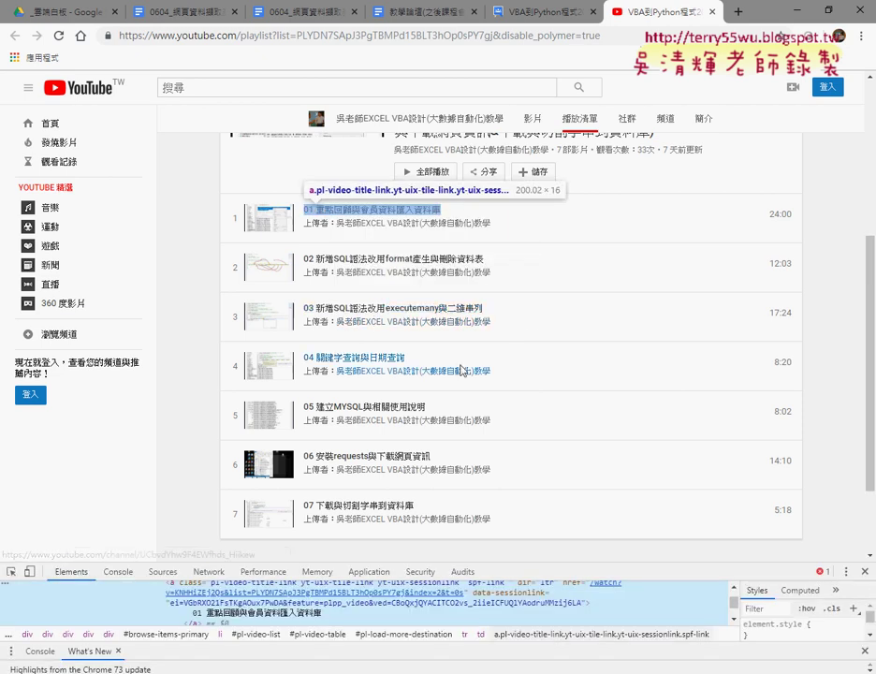
pyautogui.click(846, 571)
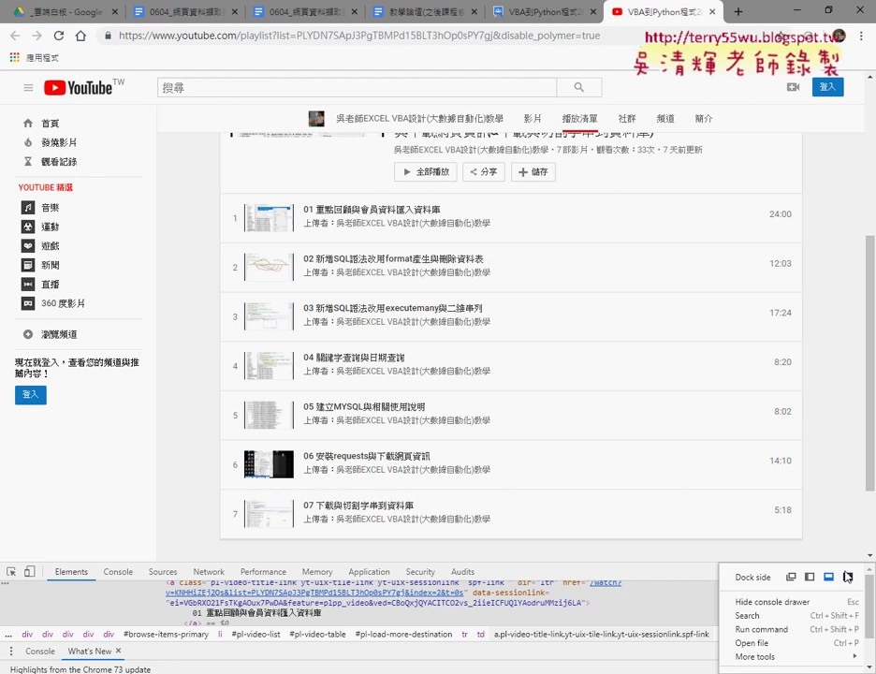
pyautogui.click(847, 579)
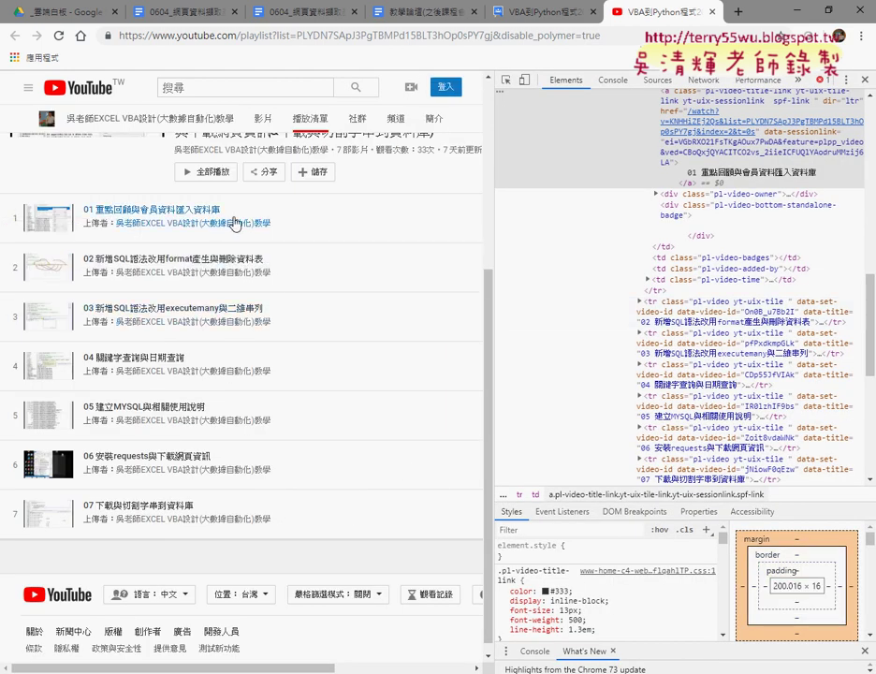
# Annotate in red, linking the first thumbnail to its td.pl-video-thumbnail node.
pyautogui.moveTo(872, 309); pyautogui.dragTo(870, 268)
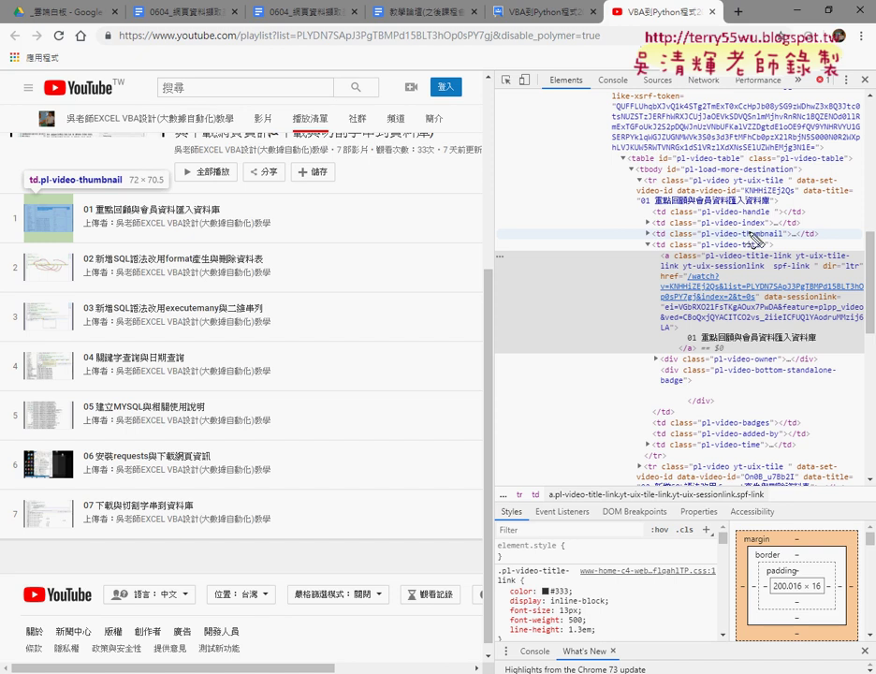
pyautogui.moveTo(751, 238)
pyautogui.mouseDown()
pyautogui.moveTo(673, 239)
pyautogui.moveTo(655, 227)
pyautogui.mouseUp()
pyautogui.moveTo(36, 243)
pyautogui.mouseDown()
pyautogui.moveTo(71, 168)
pyautogui.moveTo(42, 241)
pyautogui.mouseUp()
pyautogui.moveTo(618, 220); pyautogui.dragTo(108, 152)
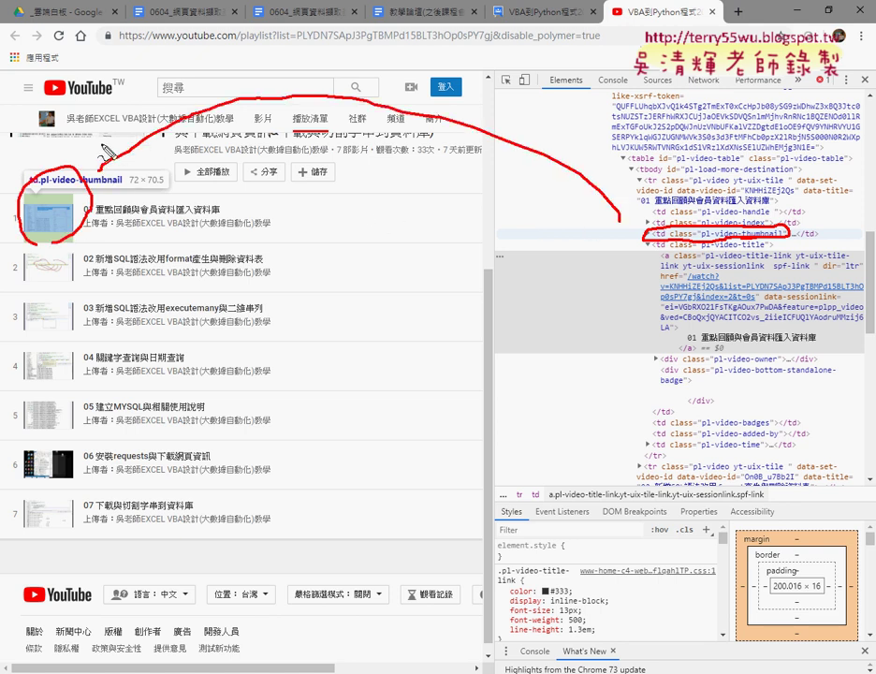
pyautogui.moveTo(75, 94); pyautogui.dragTo(101, 137)
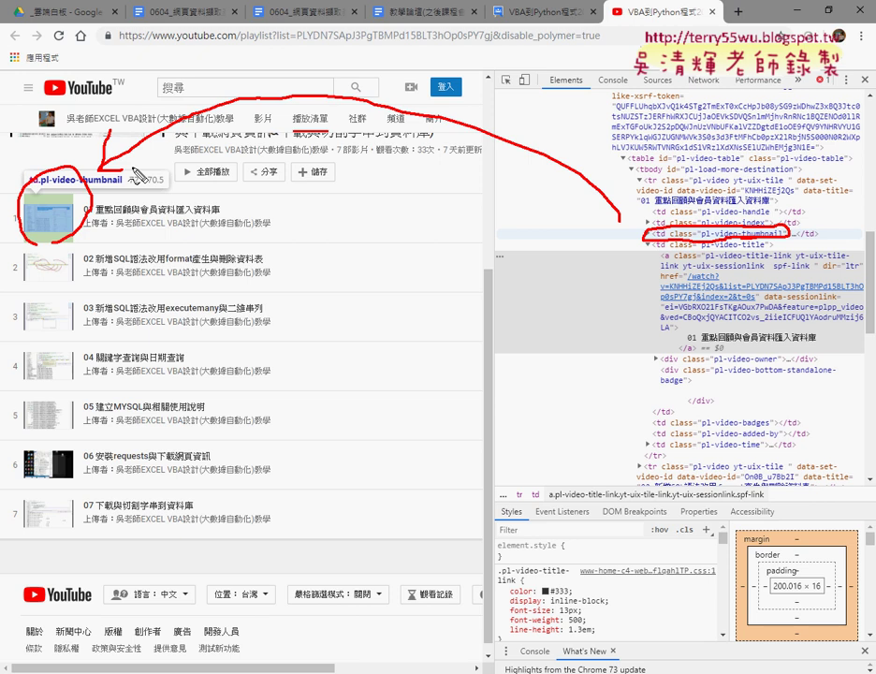
# Clear annotations, mark the pl-video-title-link class and /watch href, then select the anchor.
pyautogui.press('Escape')
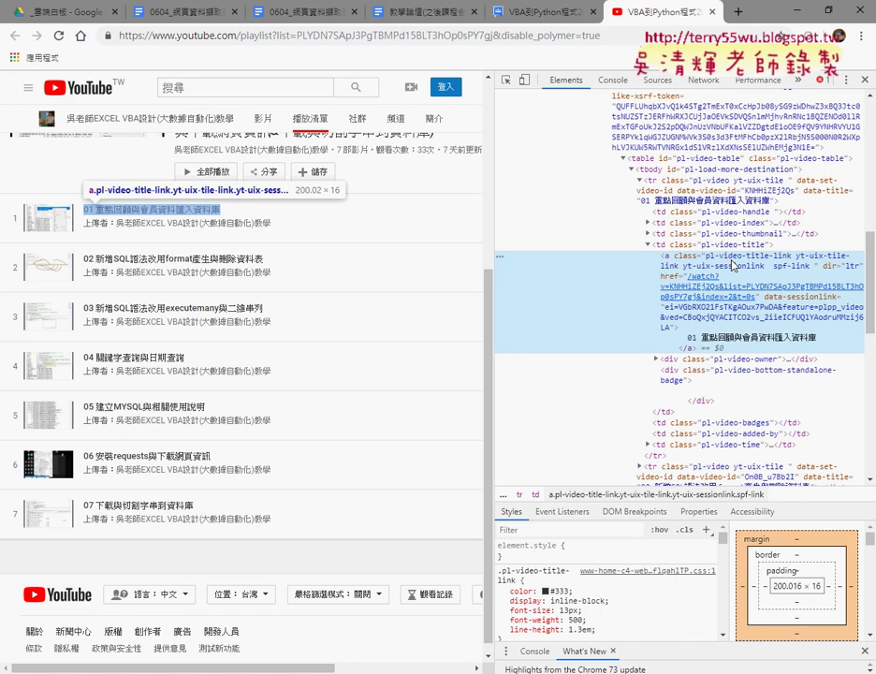
pyautogui.doubleClick(734, 266)
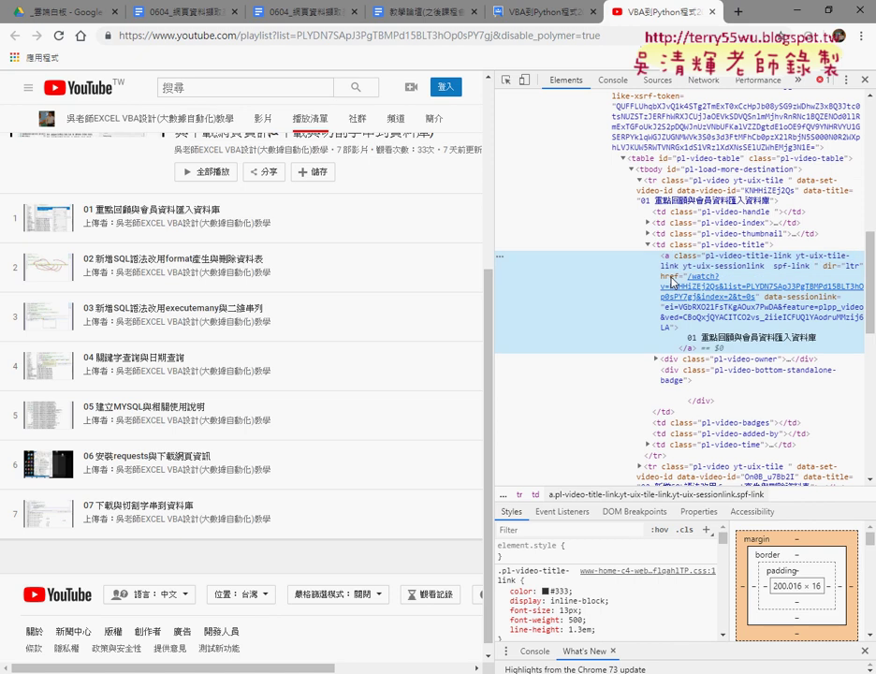
pyautogui.doubleClick(671, 277)
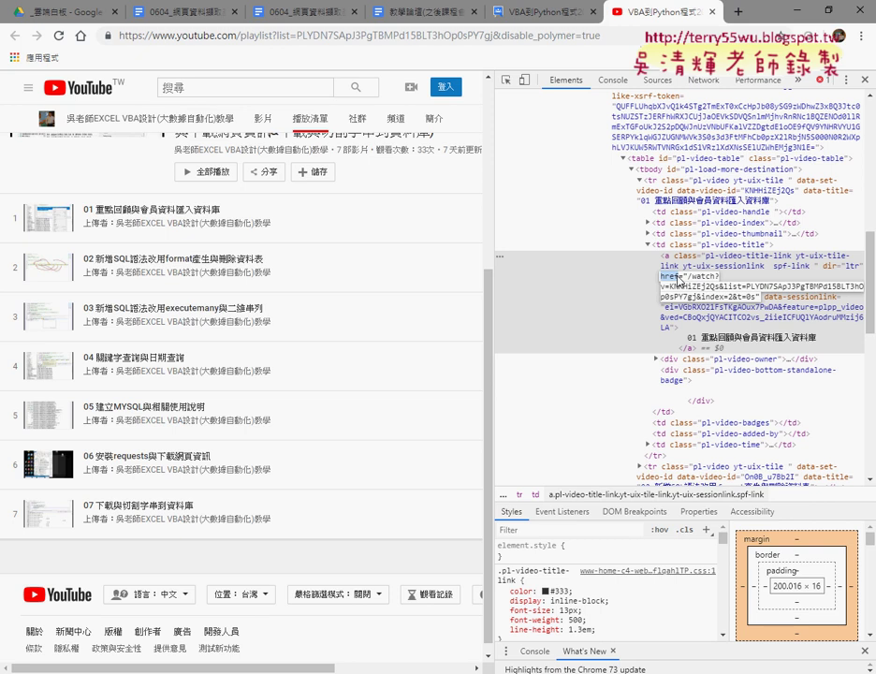
pyautogui.click(668, 262)
pyautogui.click(717, 344)
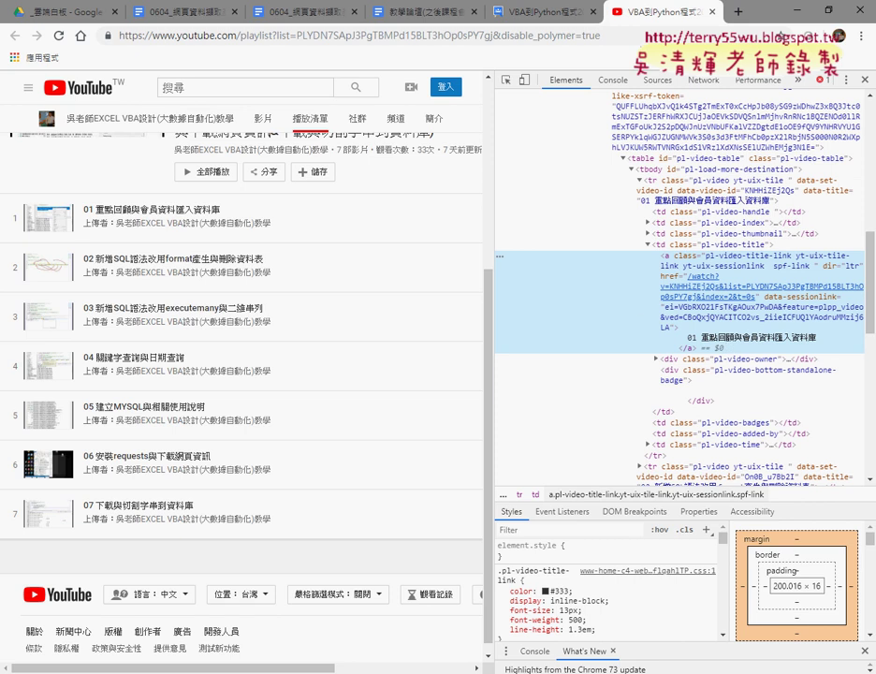
# Point out the requests and BeautifulSoup imports at the top of the script.
pyautogui.hotkey('alt', 'Tab')
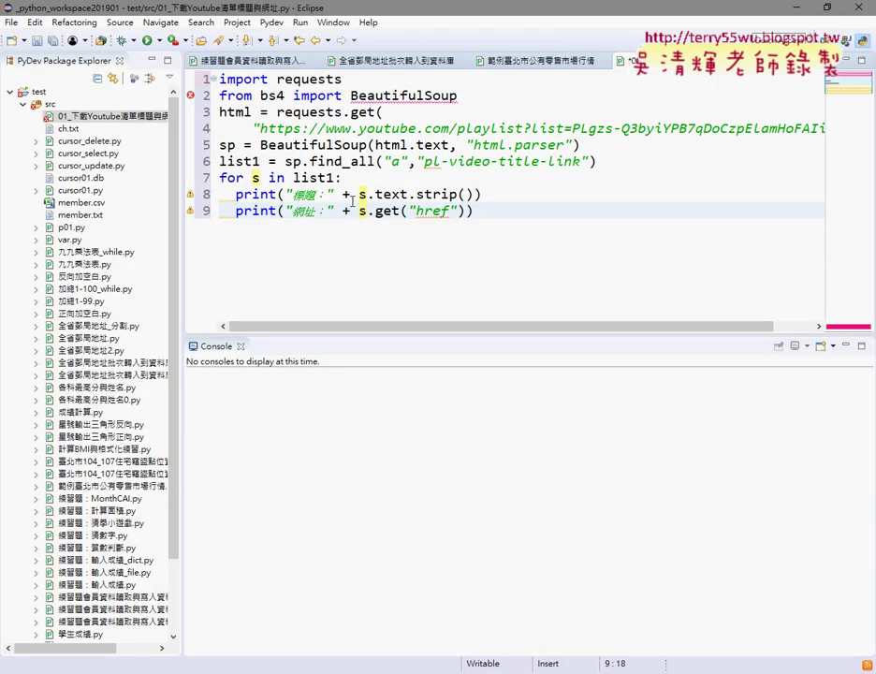
pyautogui.doubleClick(349, 80)
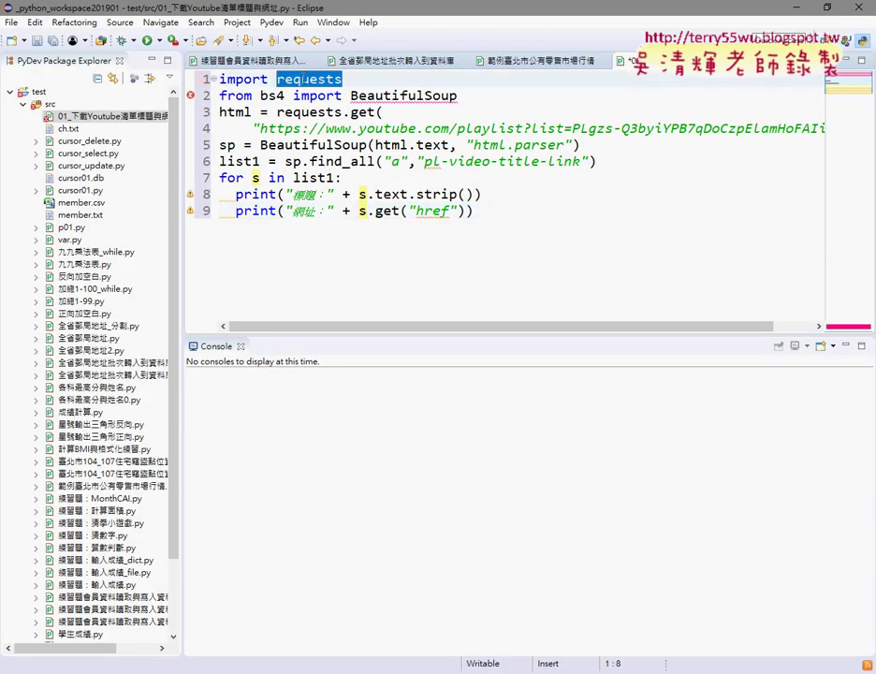
pyautogui.moveTo(349, 80)
pyautogui.click(292, 112)
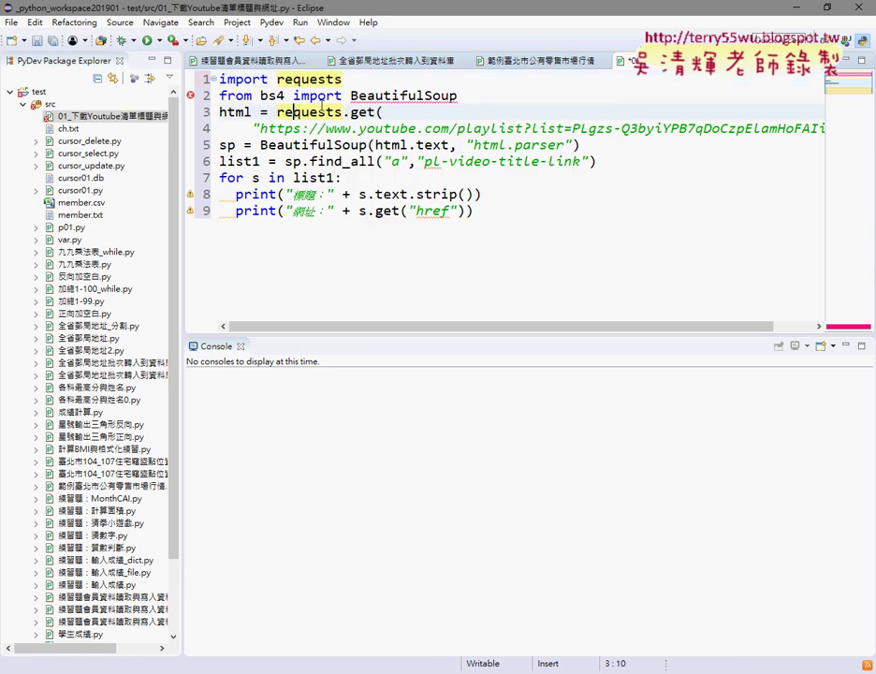
pyautogui.click(325, 96)
pyautogui.moveTo(460, 95); pyautogui.dragTo(352, 96)
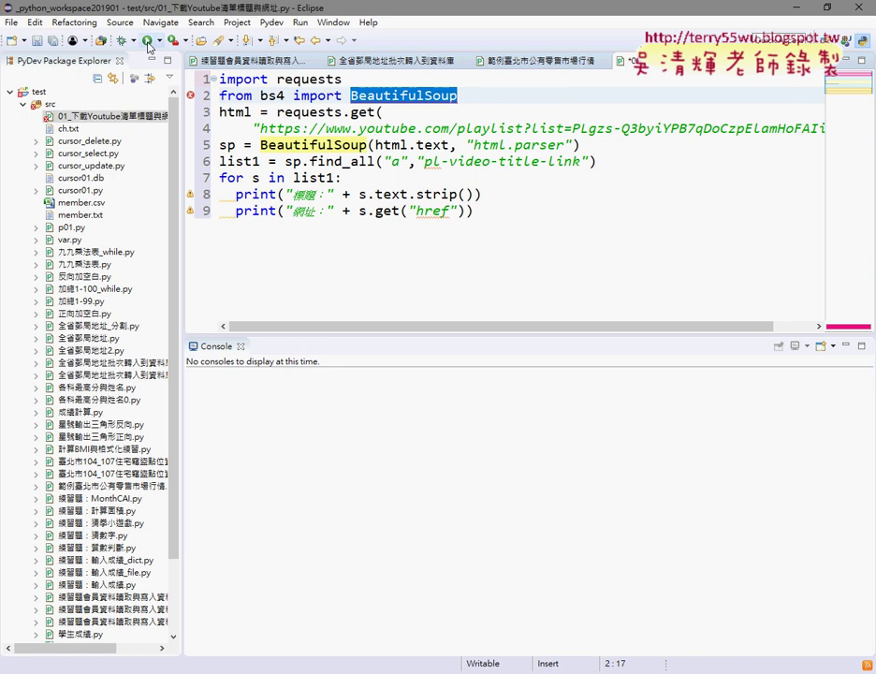
# Run the script as a Python program and highlight the No module named 'bs4' error.
pyautogui.click(147, 40)
pyautogui.doubleClick(384, 192)
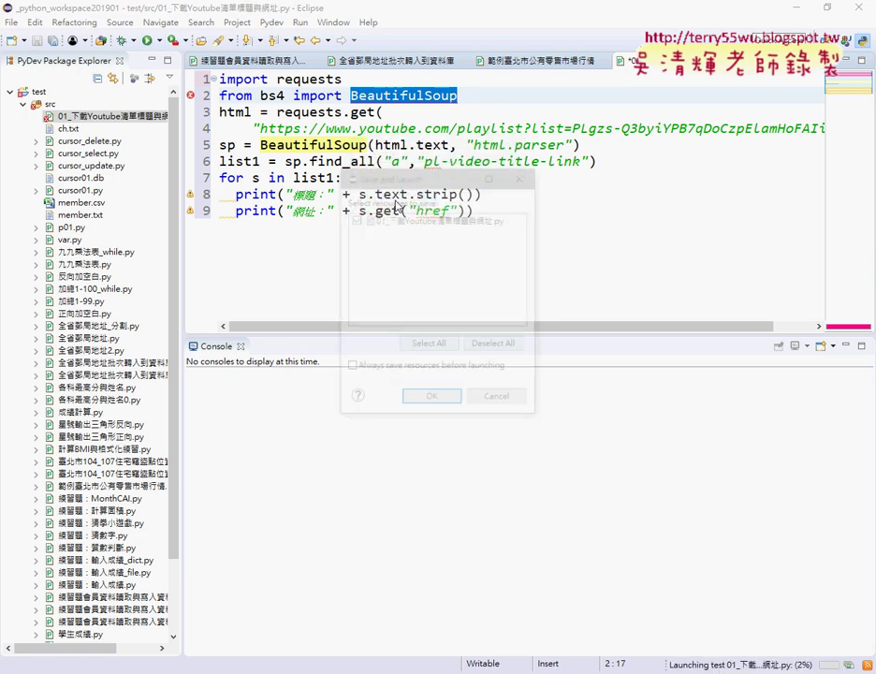
pyautogui.click(453, 404)
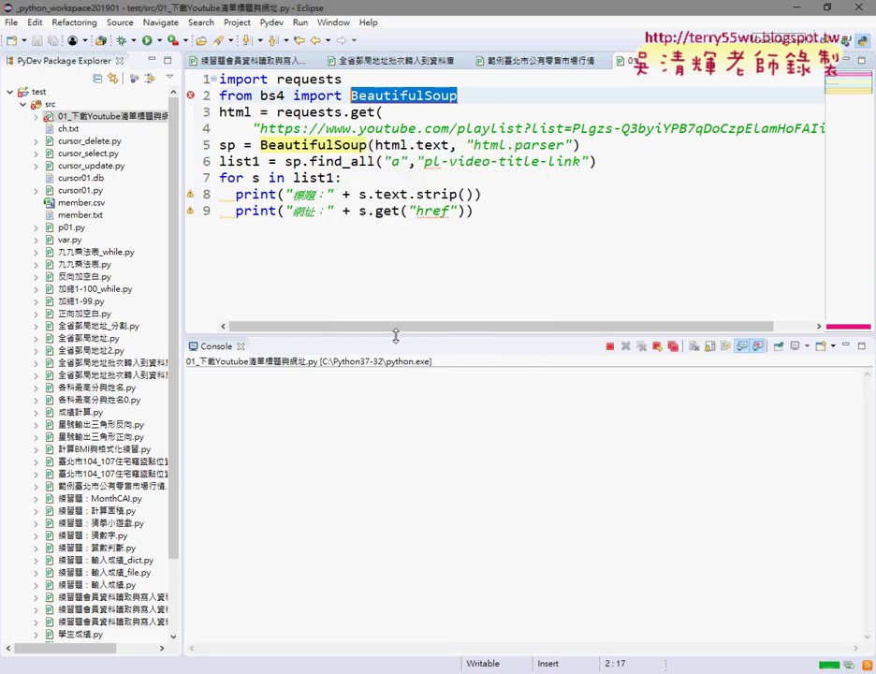
pyautogui.moveTo(395, 336); pyautogui.dragTo(384, 246)
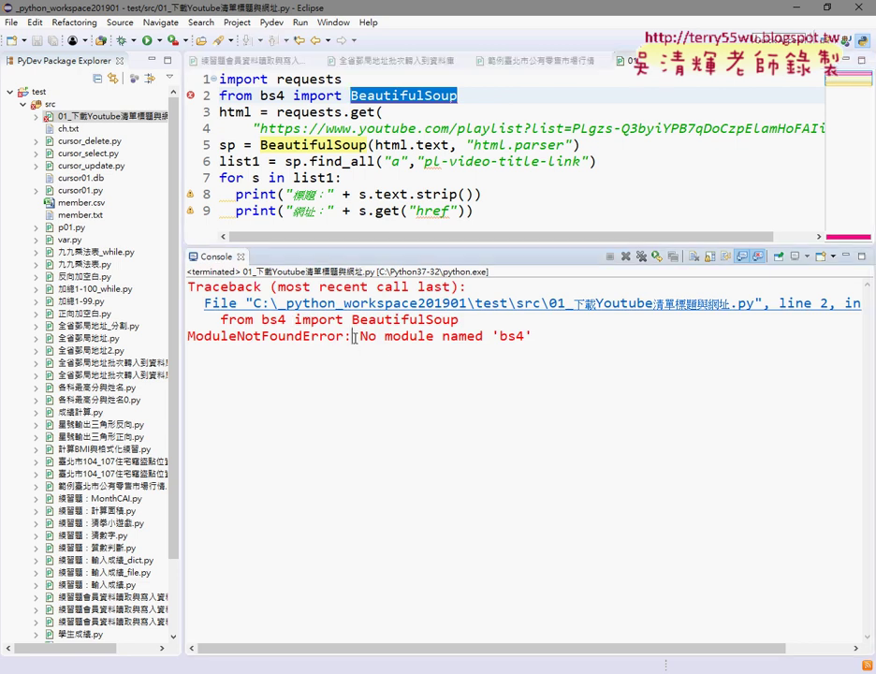
pyautogui.moveTo(352, 336); pyautogui.dragTo(555, 335)
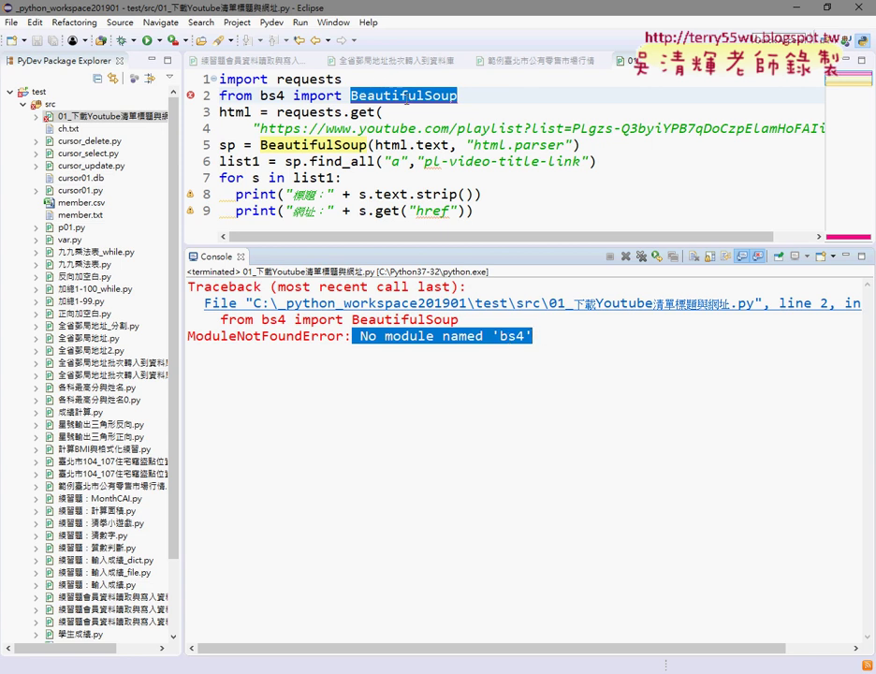
pyautogui.moveTo(406, 97)
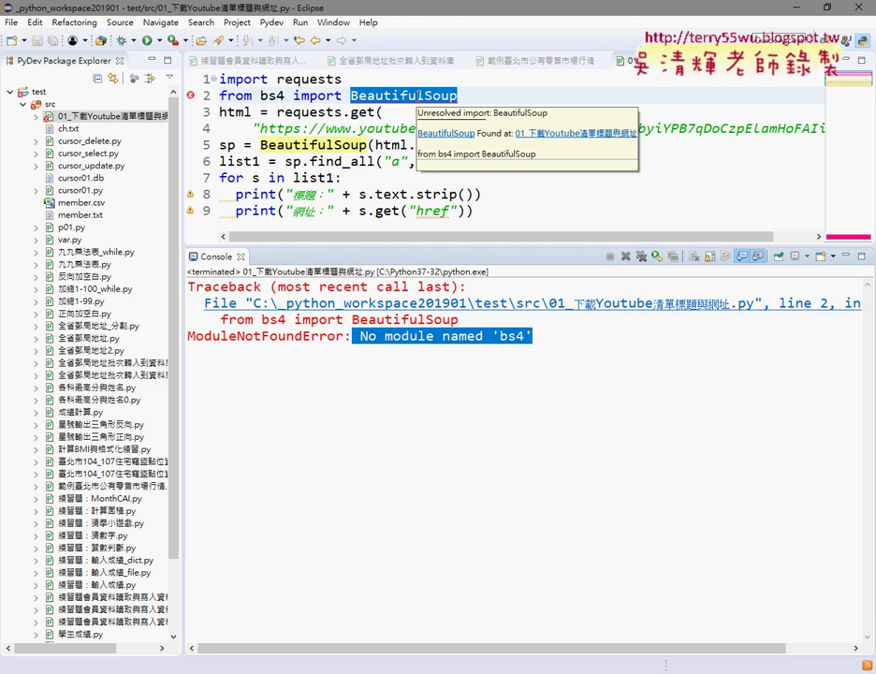
# Bring up the Windows (C:) folder window and open the Python37-32 folder.
pyautogui.moveTo(137, 670)
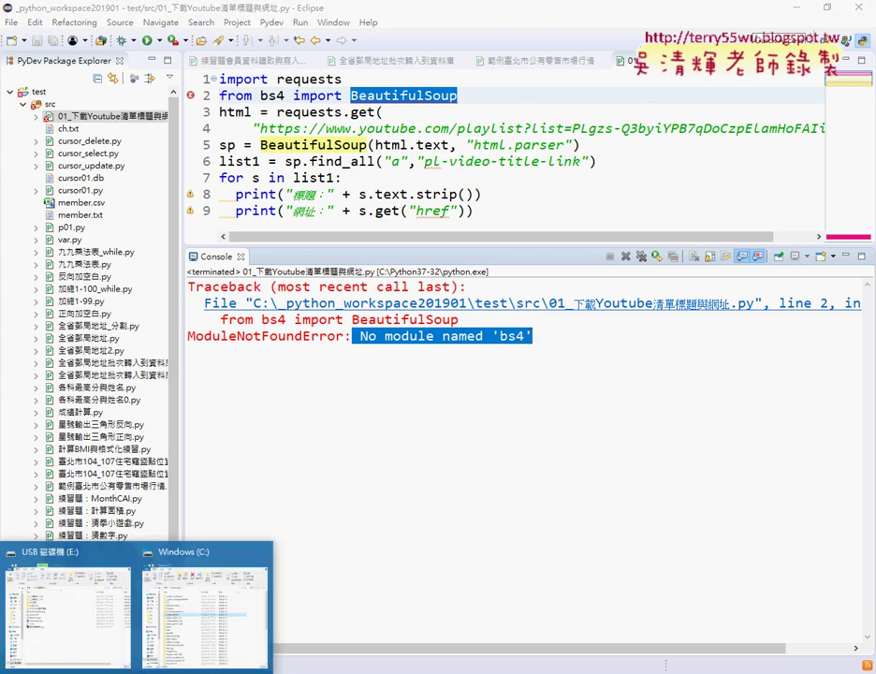
pyautogui.click(204, 608)
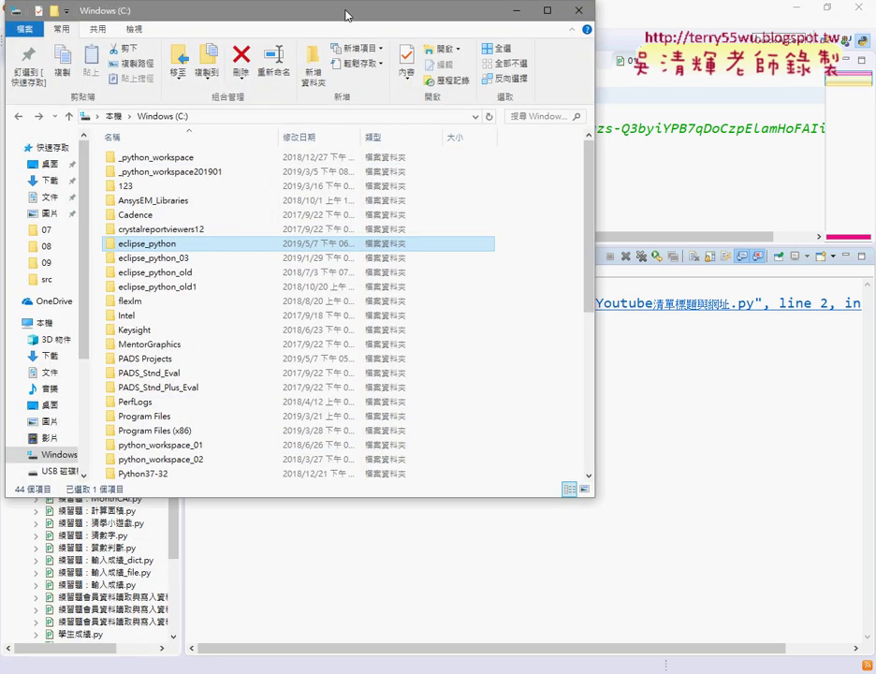
pyautogui.moveTo(366, 23); pyautogui.dragTo(580, 45)
pyautogui.scroll(-2, 426, 352)
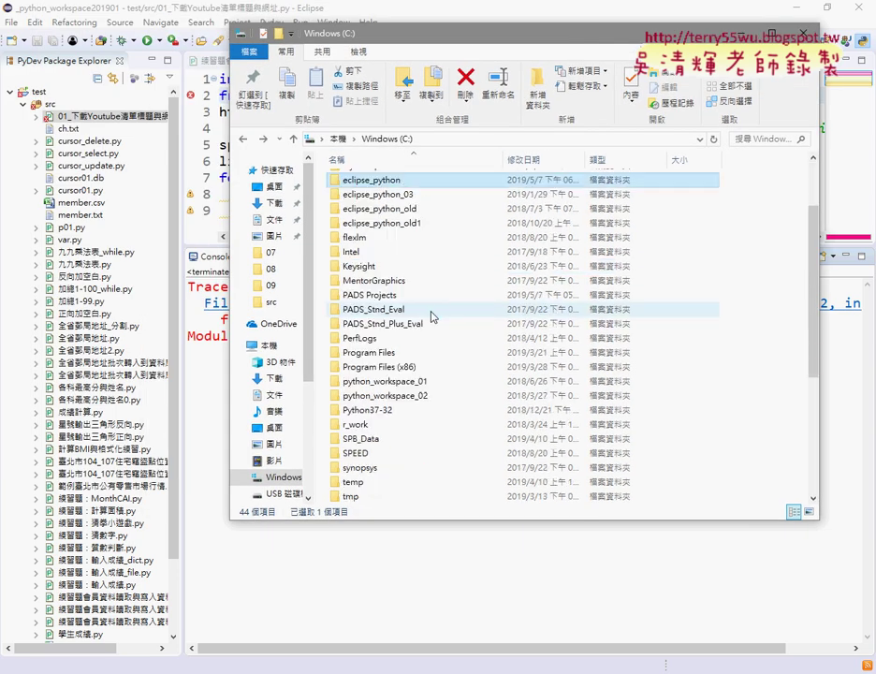
pyautogui.scroll(-1, 425, 352)
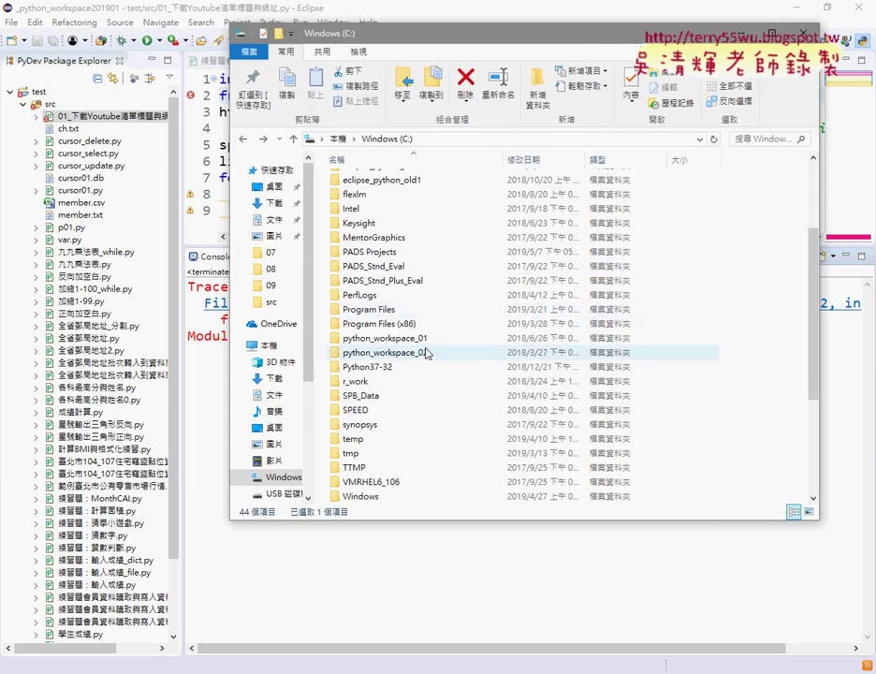
pyautogui.scroll(-1, 426, 352)
pyautogui.scroll(-1, 426, 352)
pyautogui.scroll(-1, 426, 351)
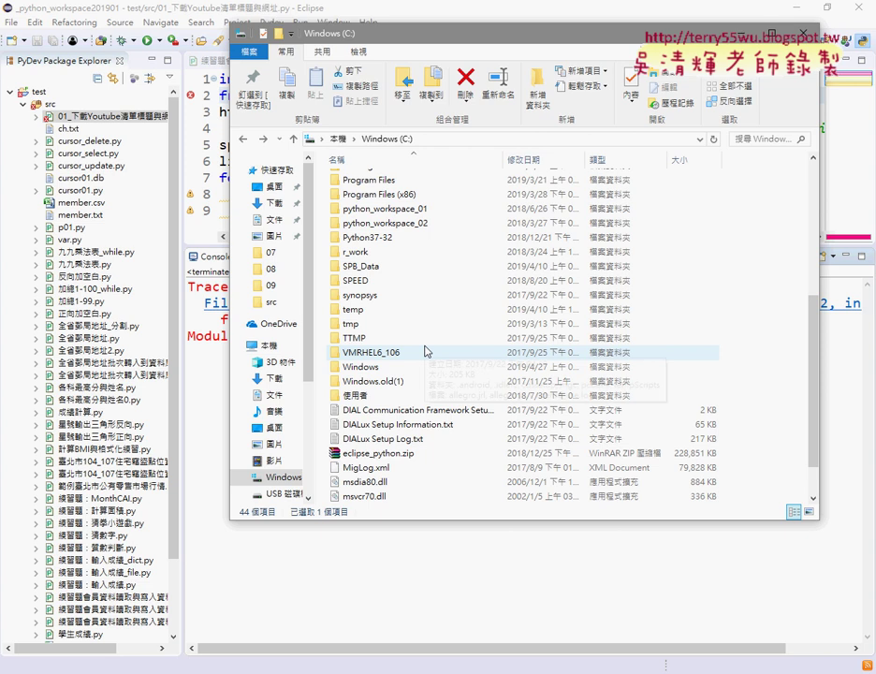
pyautogui.doubleClick(394, 238)
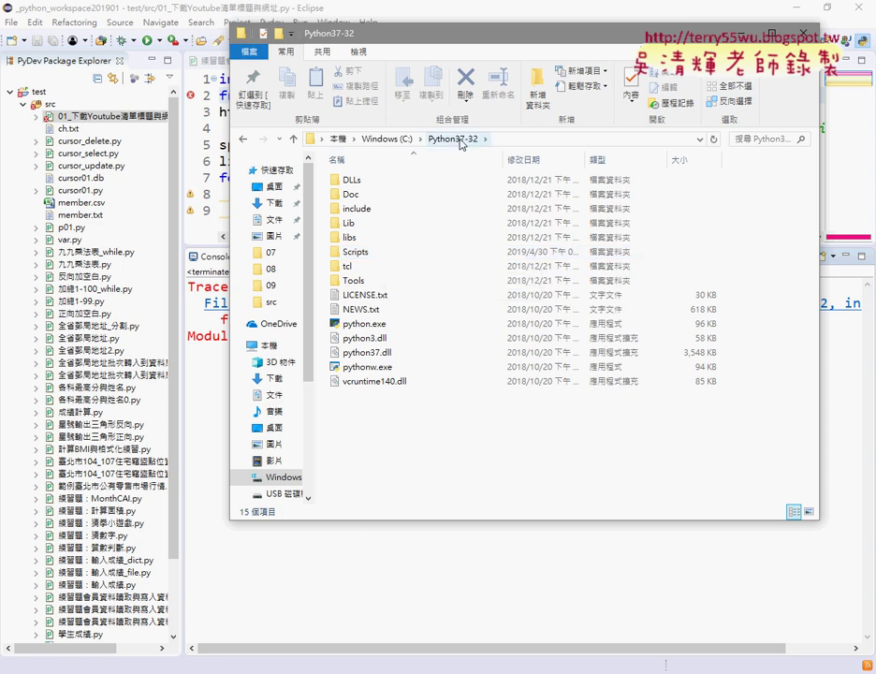
# Show the Scripts folder path, then point out python.exe and Scripts in Python37-32.
pyautogui.doubleClick(356, 251)
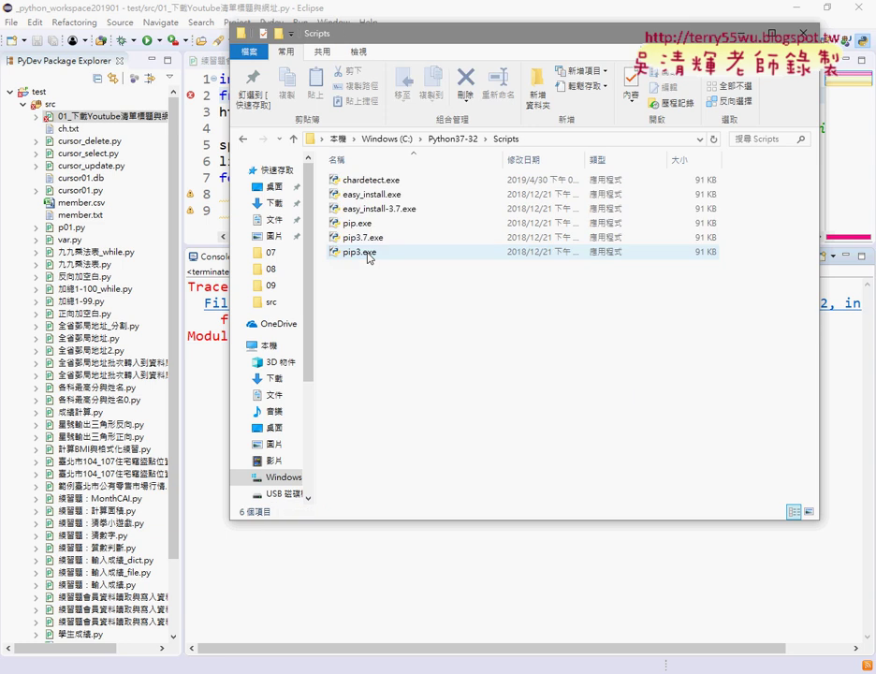
pyautogui.click(558, 139)
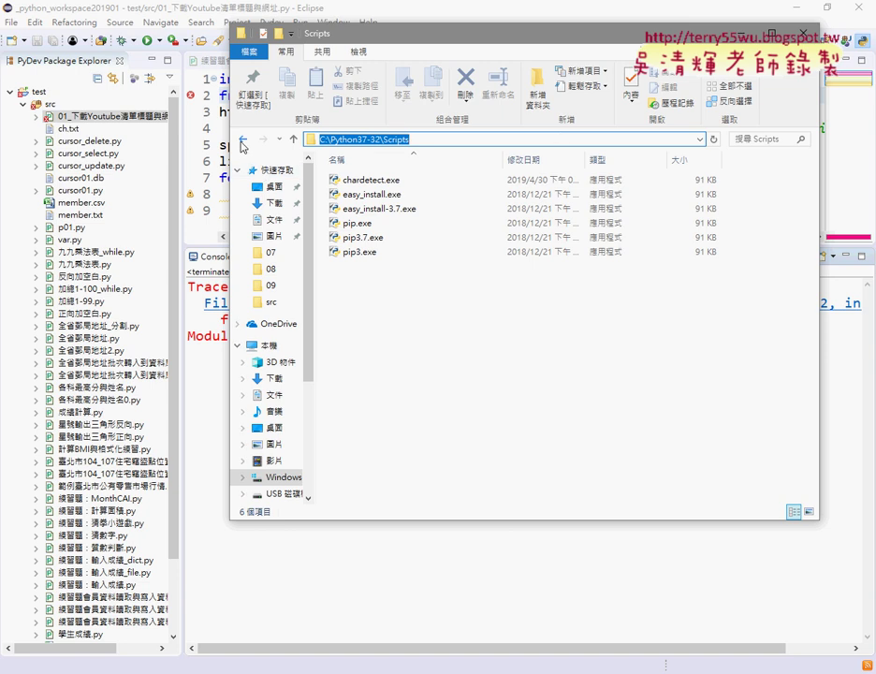
pyautogui.click(245, 142)
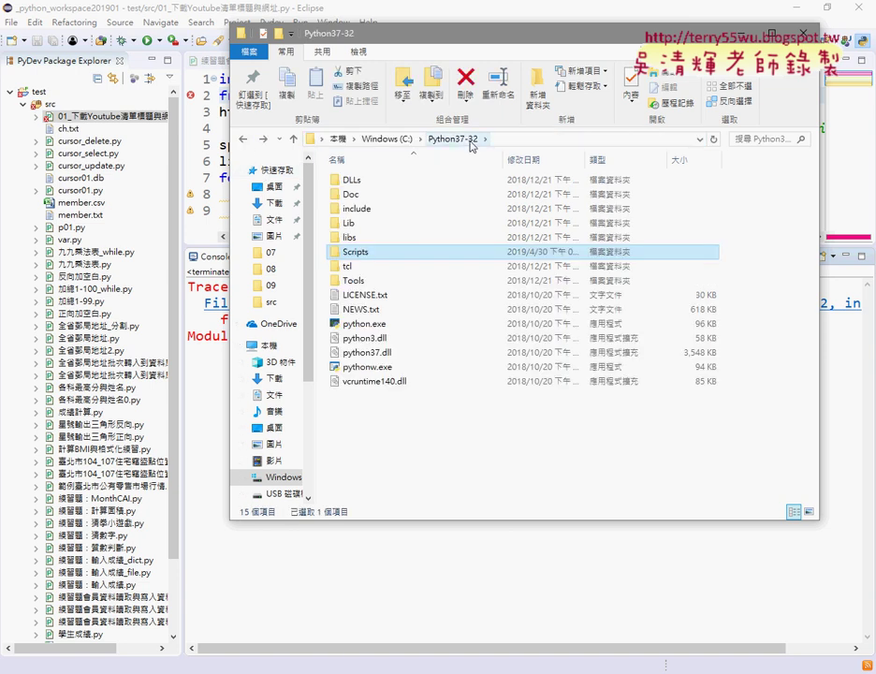
pyautogui.click(364, 324)
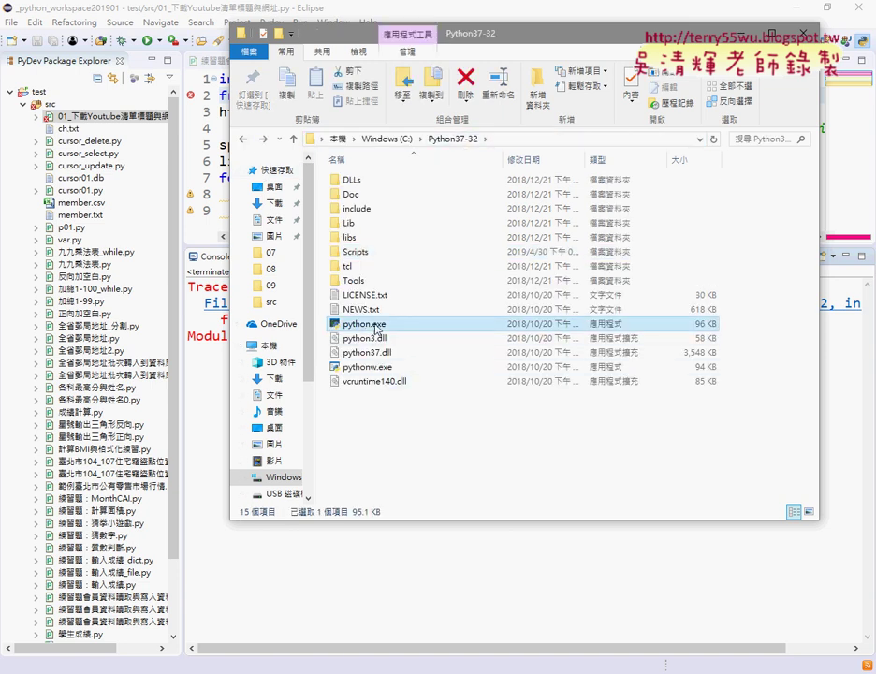
pyautogui.click(355, 252)
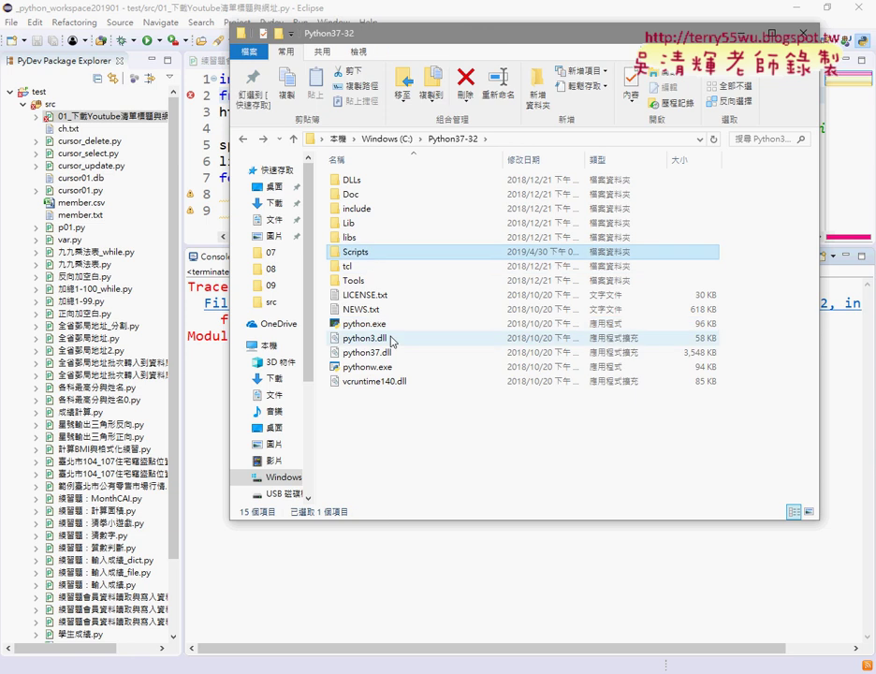
pyautogui.click(524, 140)
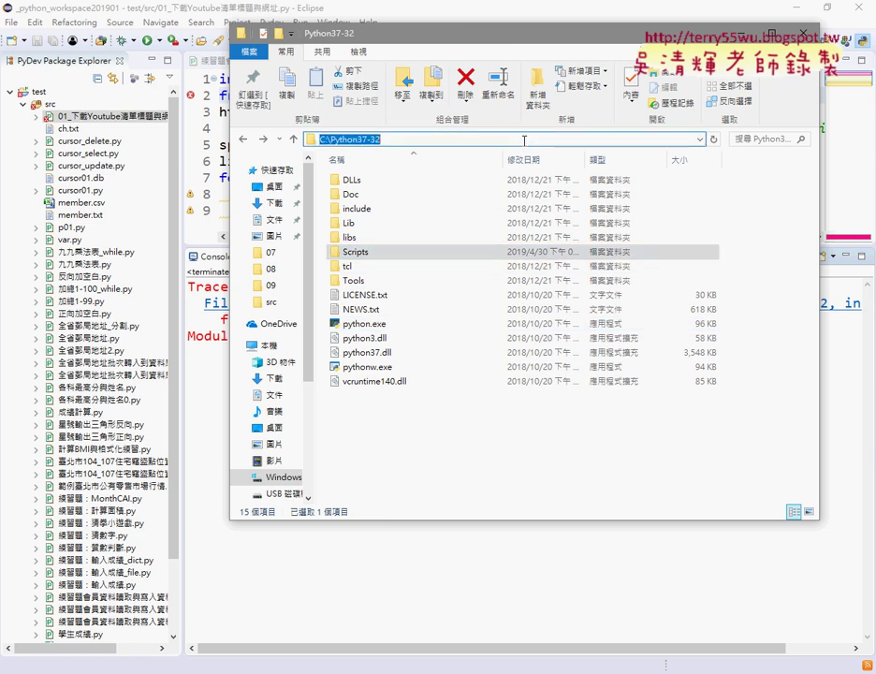
# Open a Command Prompt at C:\Python37-32 with cmd, then bring Chrome forward.
pyautogui.write('cmd')
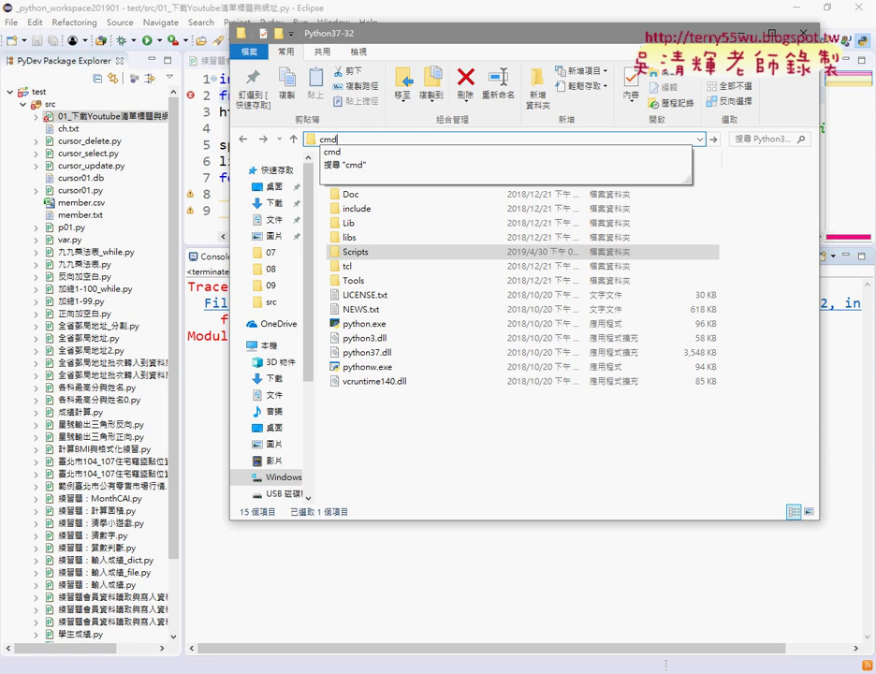
pyautogui.press('Return')
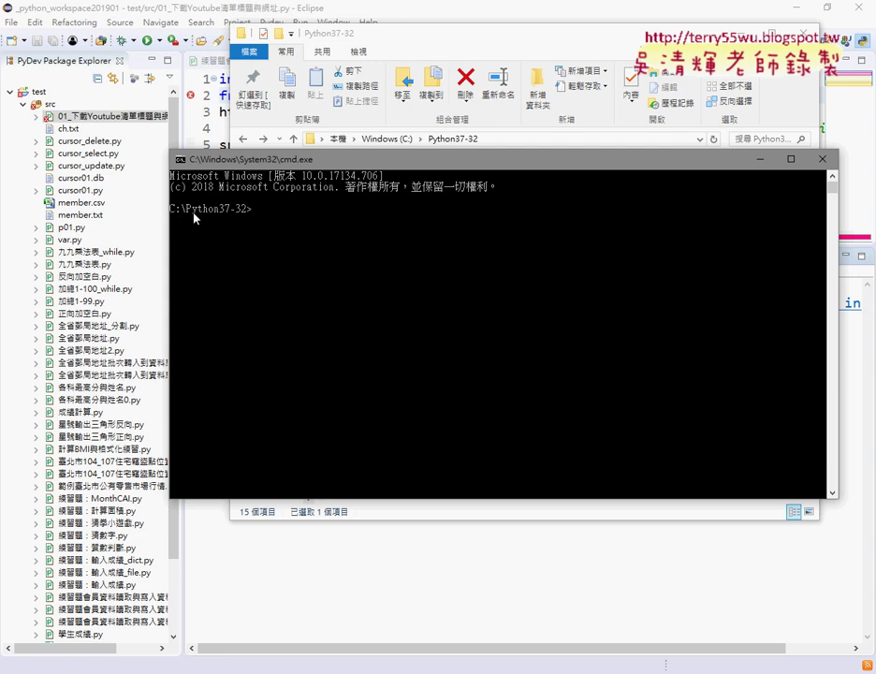
pyautogui.moveTo(305, 161); pyautogui.dragTo(316, 190)
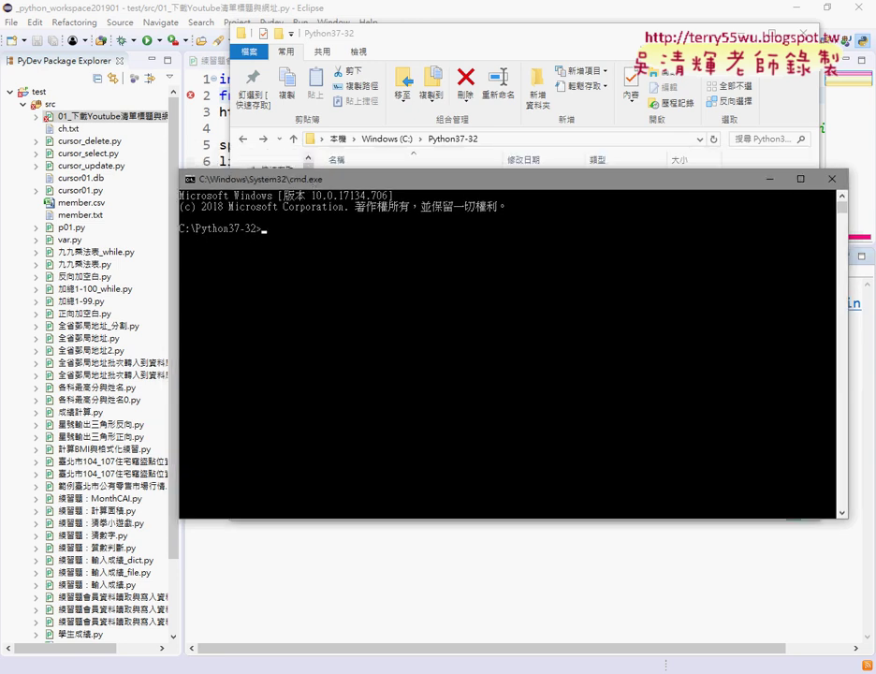
pyautogui.click(271, 608)
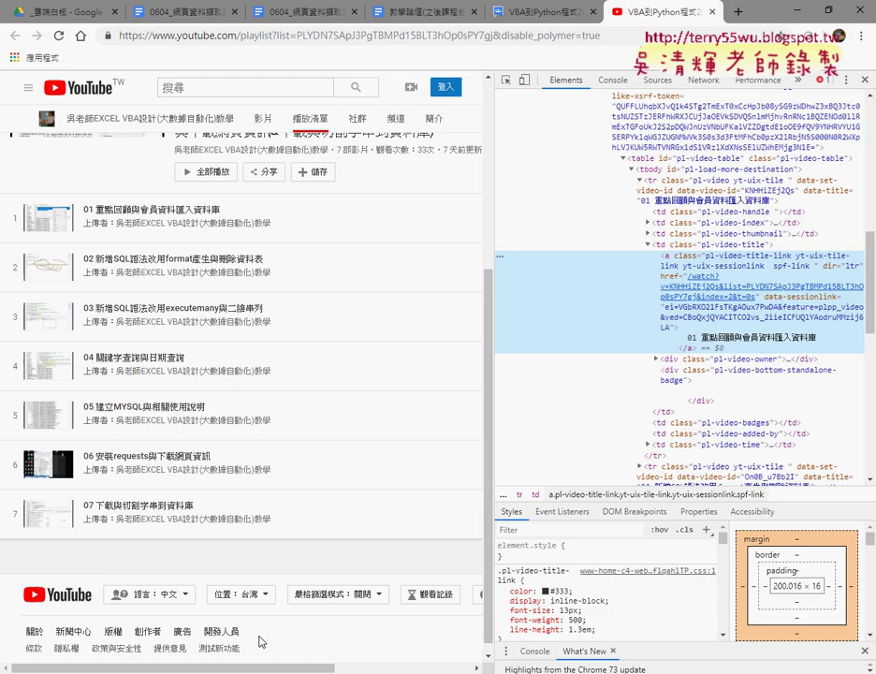
# Copy the 'python -m pip install beautifulsoup4' command from the 0604 notes' install section.
pyautogui.click(177, 20)
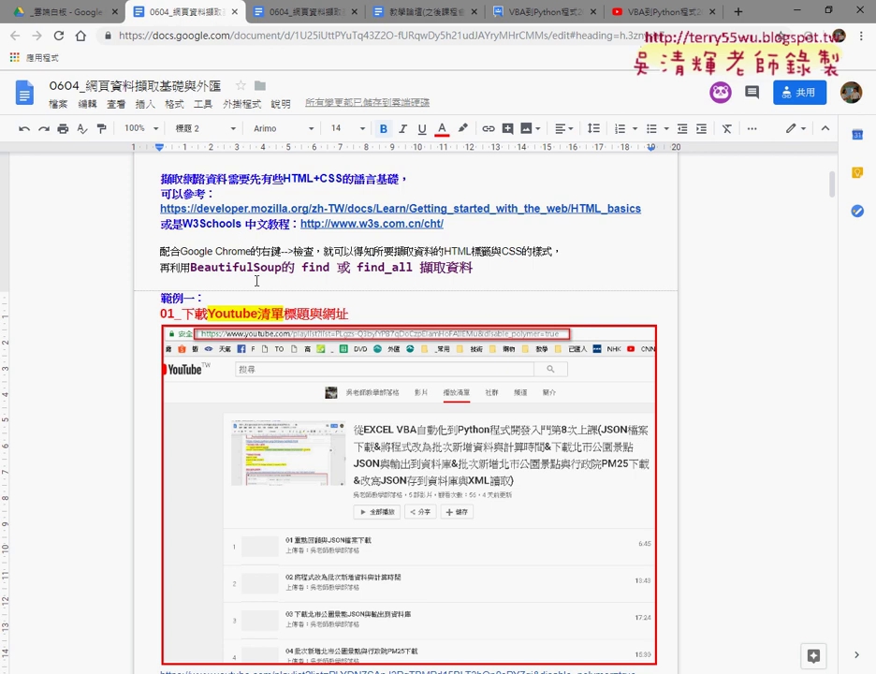
pyautogui.scroll(2, 256, 281)
pyautogui.scroll(2, 256, 280)
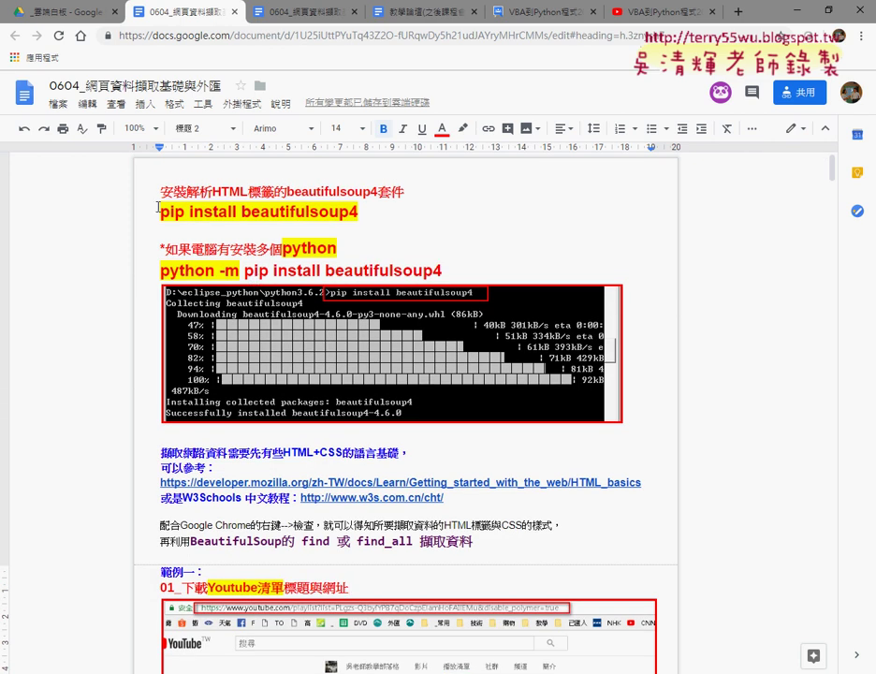
pyautogui.moveTo(159, 212); pyautogui.dragTo(358, 212)
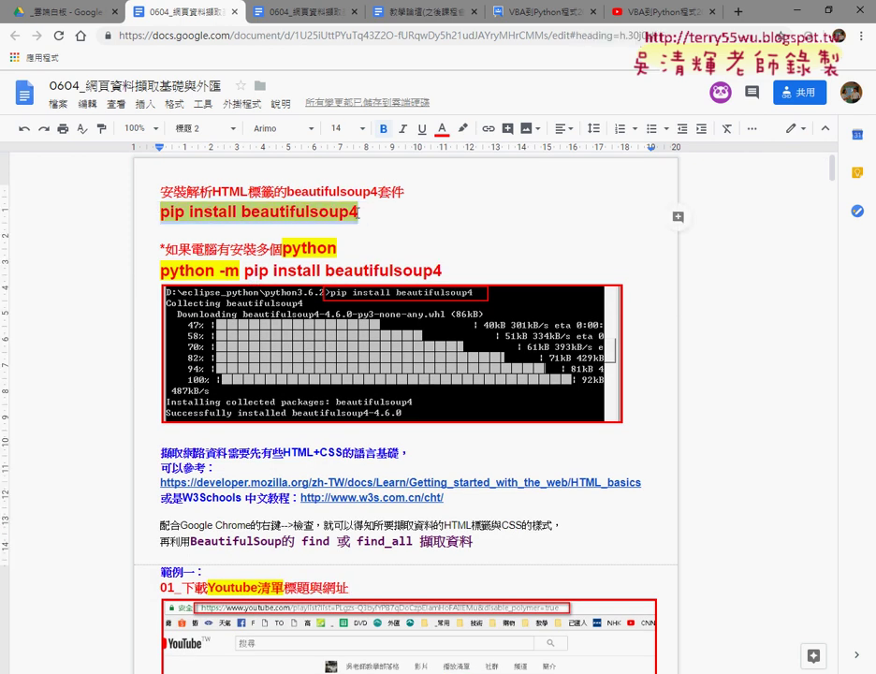
pyautogui.moveTo(160, 270); pyautogui.dragTo(445, 271)
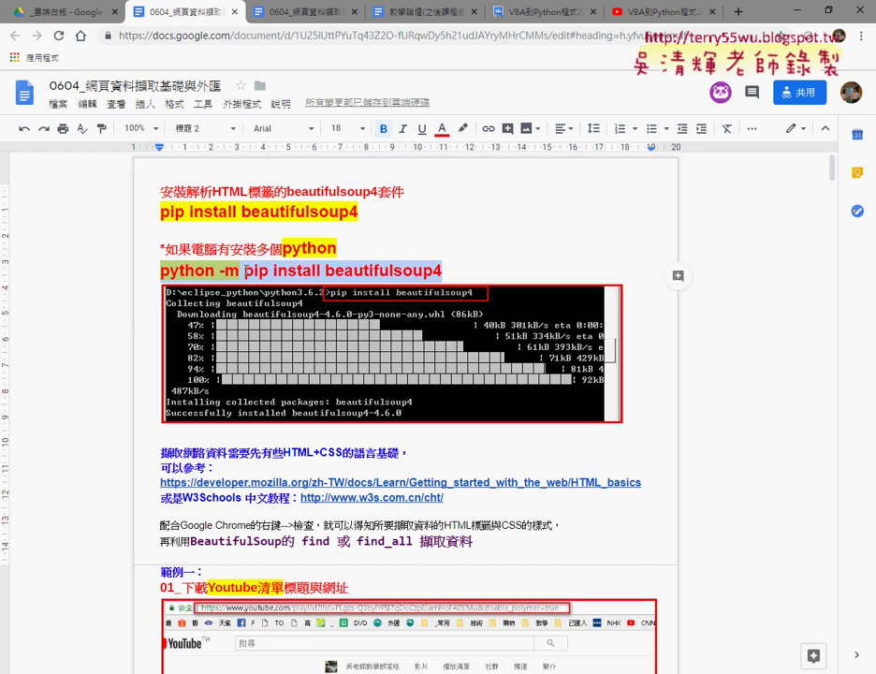
# Paste and run python -m pip install beautifulsoup4, installing beautifulsoup4 4.7.1 and soupsieve 1.9.1.
pyautogui.hotkey('alt', 'Tab')
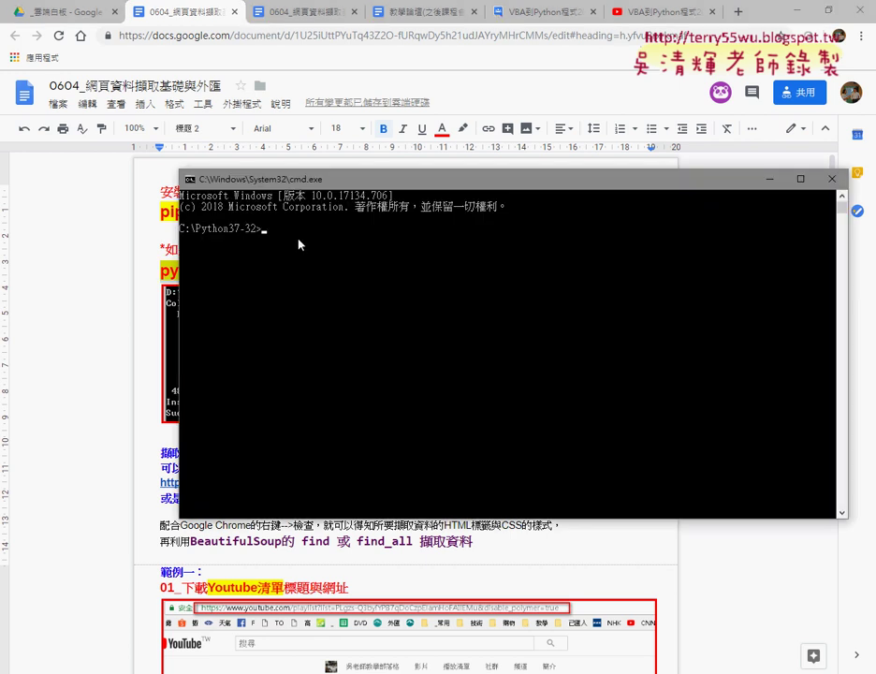
pyautogui.write('python -m pip install beautifulsoup4')
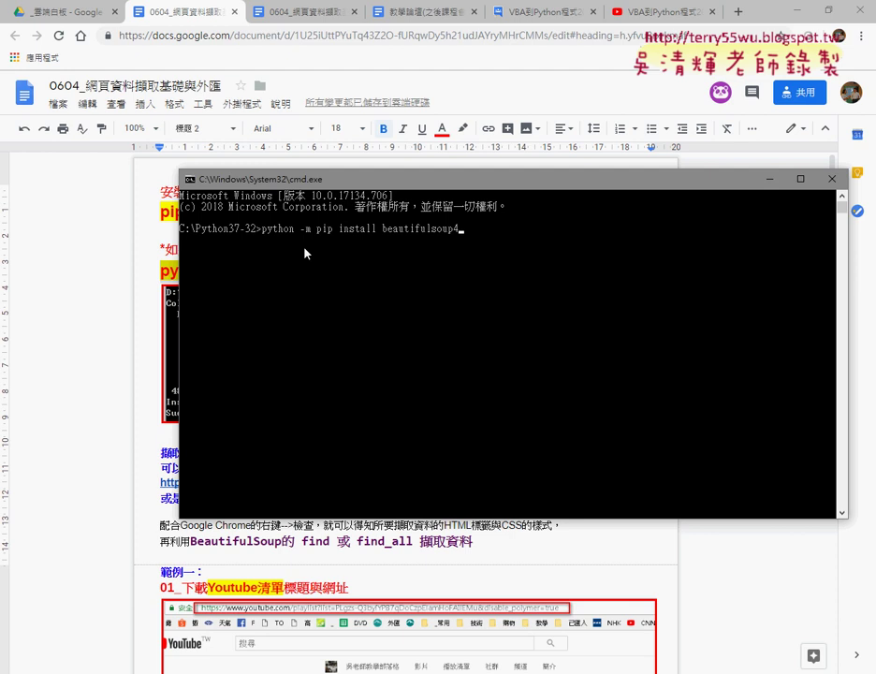
pyautogui.press('Return')
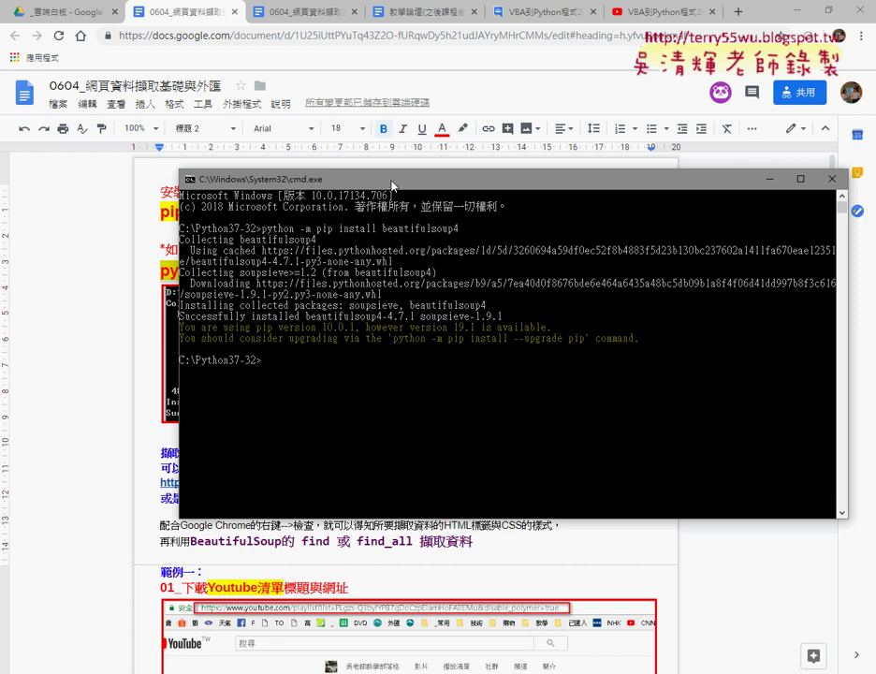
pyautogui.moveTo(314, 177); pyautogui.dragTo(238, 76)
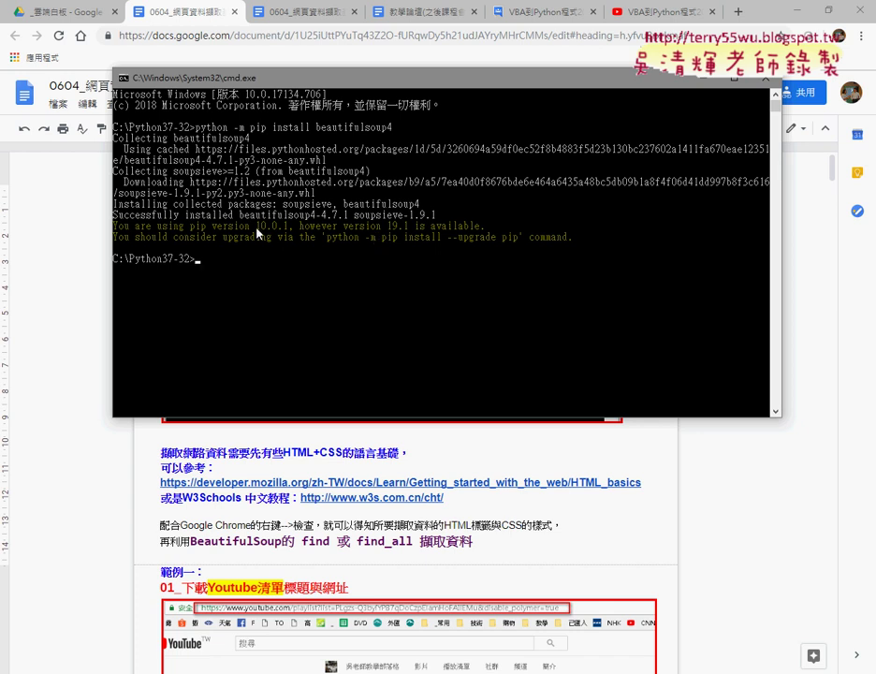
# Minimize cmd, open the notes' playlist link in a new tab, then return to Eclipse.
pyautogui.click(796, 31)
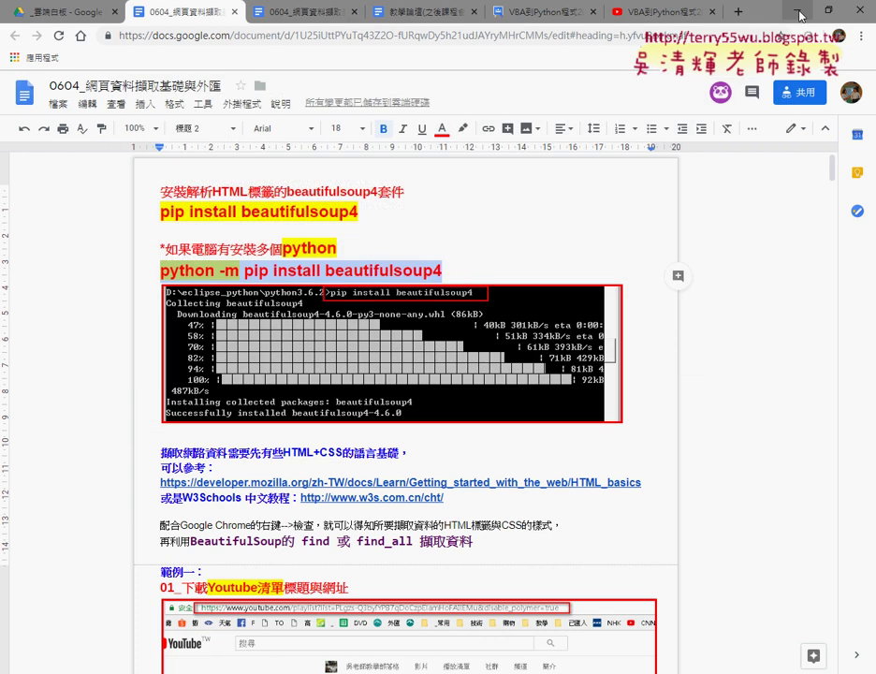
pyautogui.scroll(-1, 670, 290)
pyautogui.scroll(-5, 608, 285)
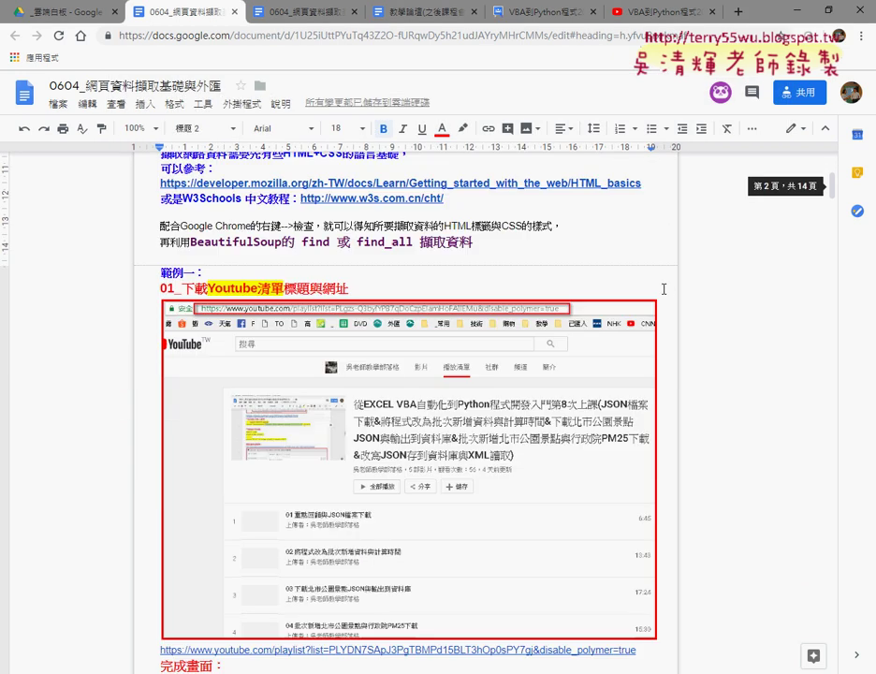
pyautogui.scroll(-3, 468, 276)
pyautogui.scroll(-5, 308, 267)
pyautogui.scroll(-3, 308, 267)
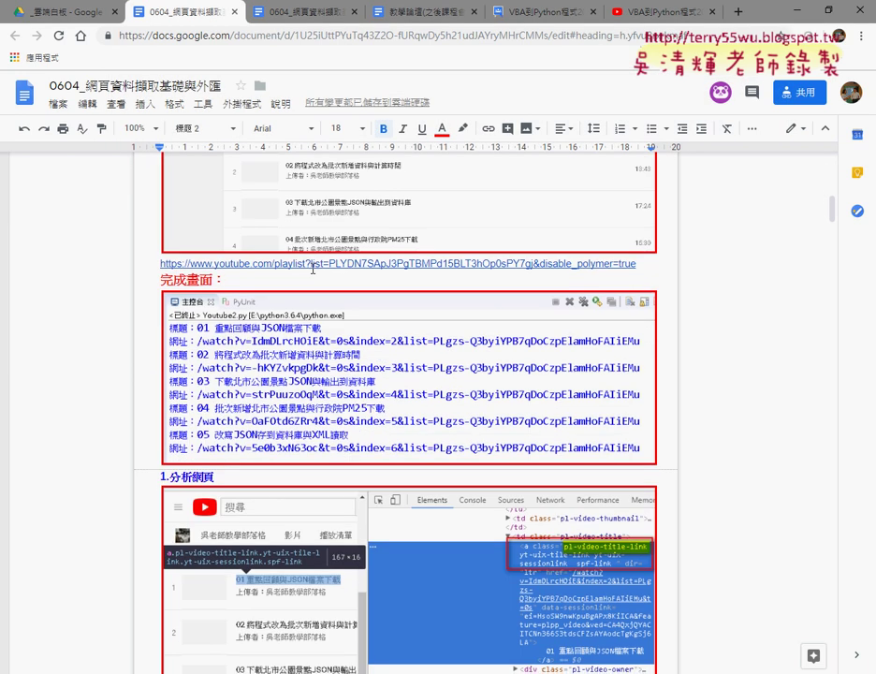
pyautogui.scroll(-2, 337, 234)
pyautogui.click(356, 198)
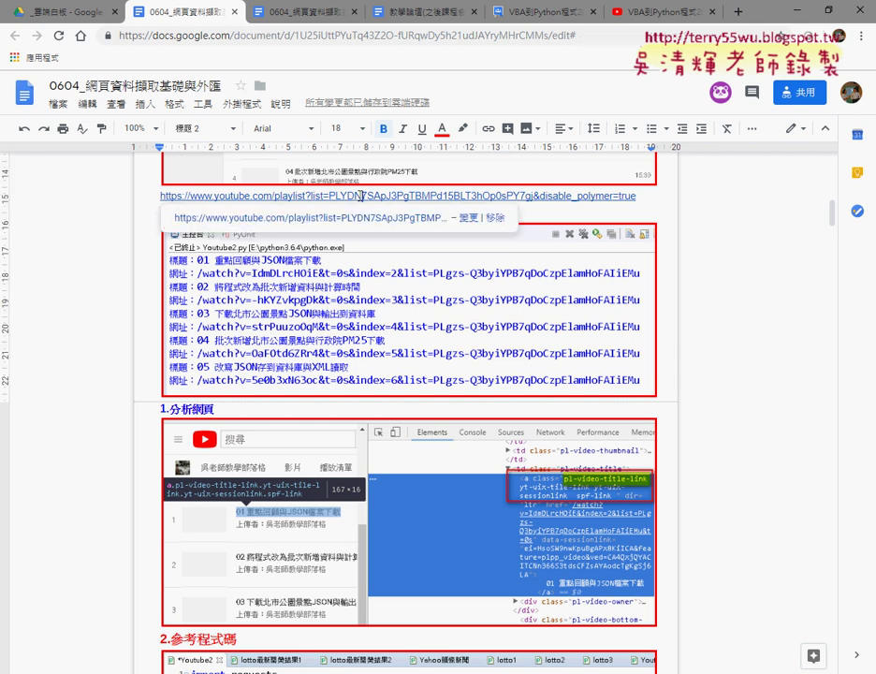
pyautogui.click(354, 219)
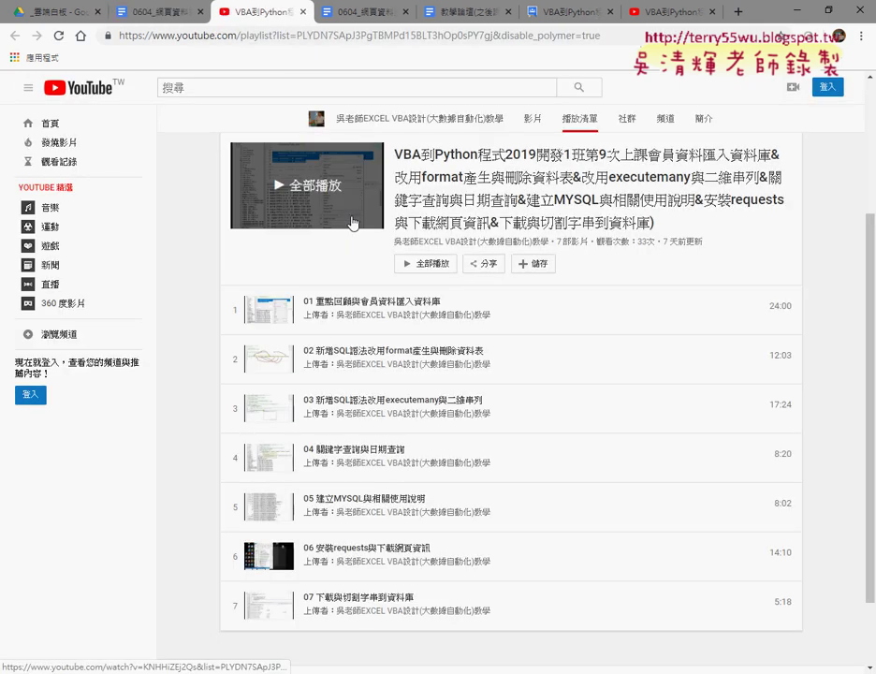
pyautogui.scroll(-2, 346, 225)
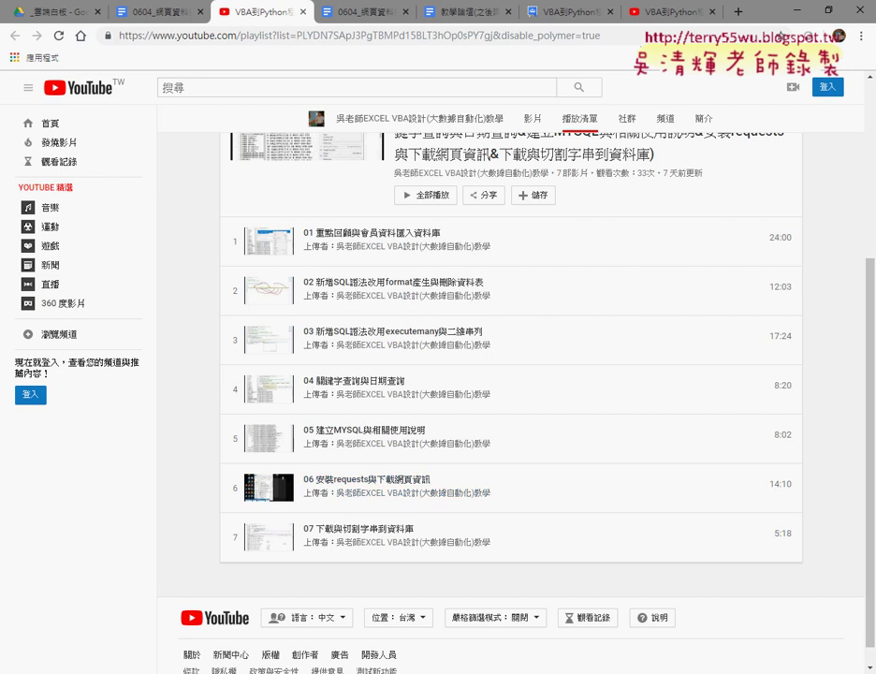
pyautogui.hotkey('alt', 'Tab')
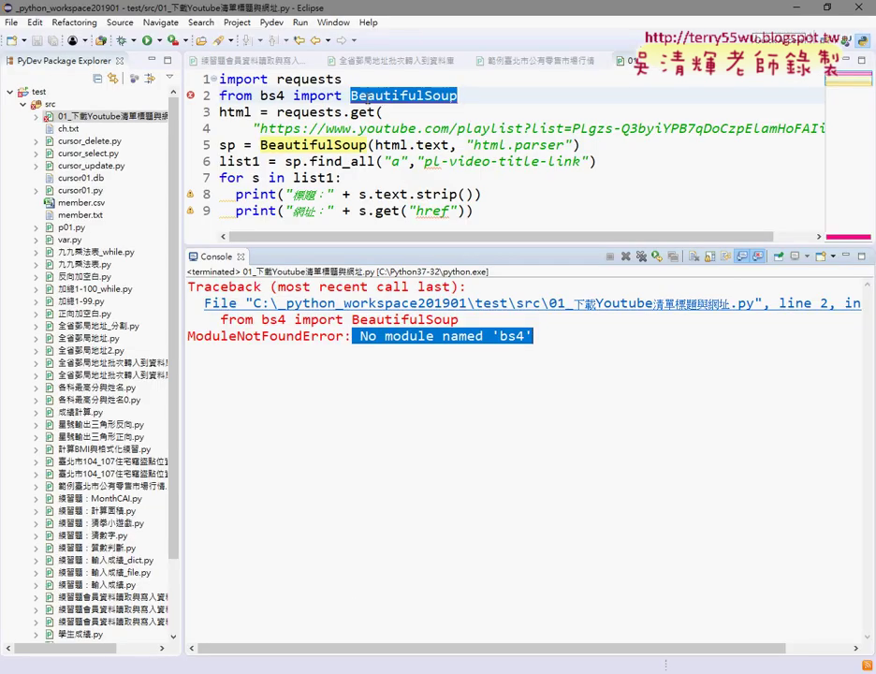
pyautogui.click(365, 95)
pyautogui.moveTo(342, 78); pyautogui.dragTo(219, 79)
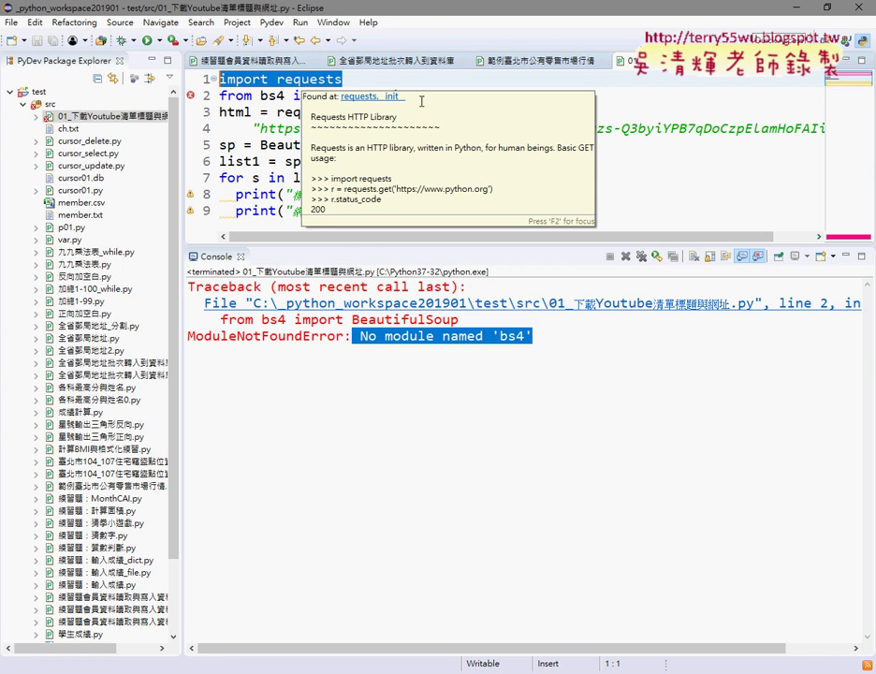
pyautogui.press('End')
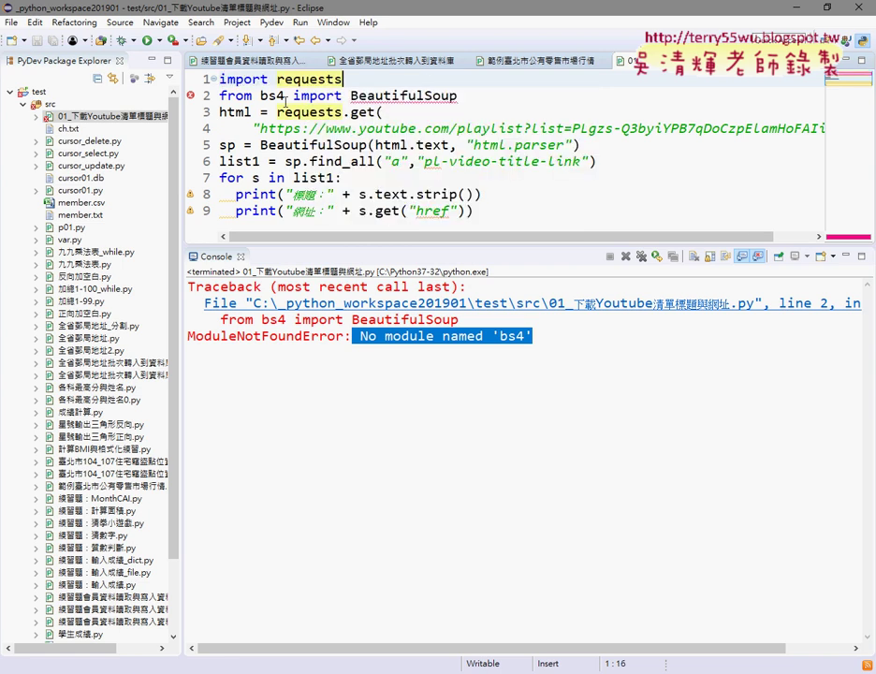
pyautogui.doubleClick(264, 96)
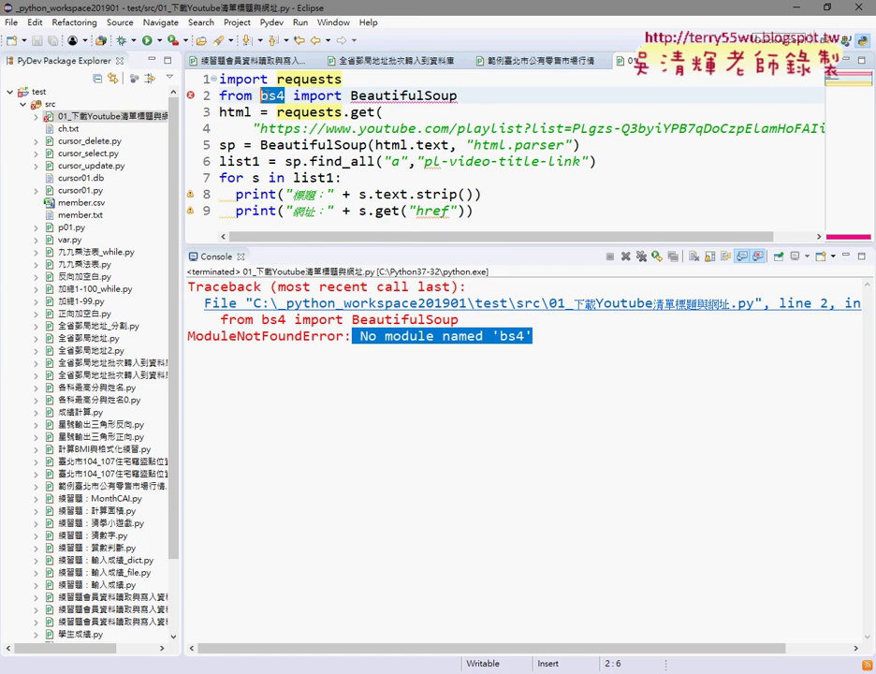
pyautogui.moveTo(272, 97)
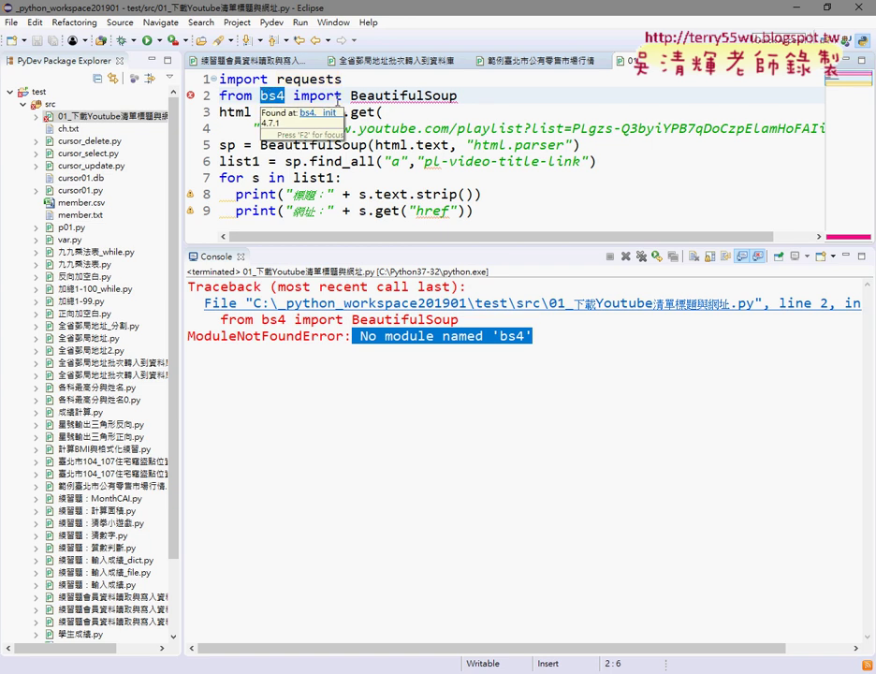
pyautogui.moveTo(349, 98); pyautogui.dragTo(458, 98)
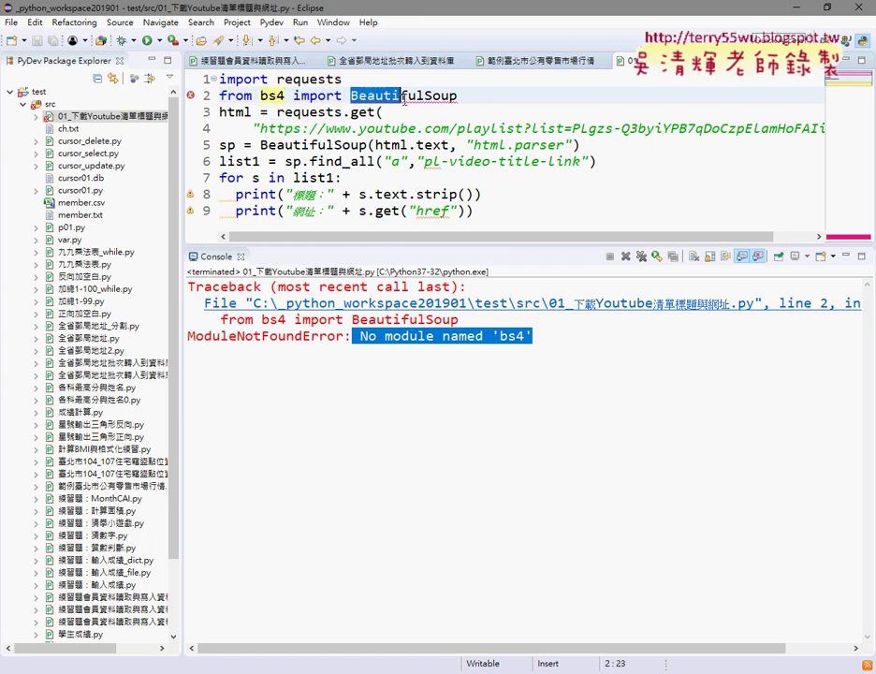
pyautogui.click(477, 105)
pyautogui.click(472, 96)
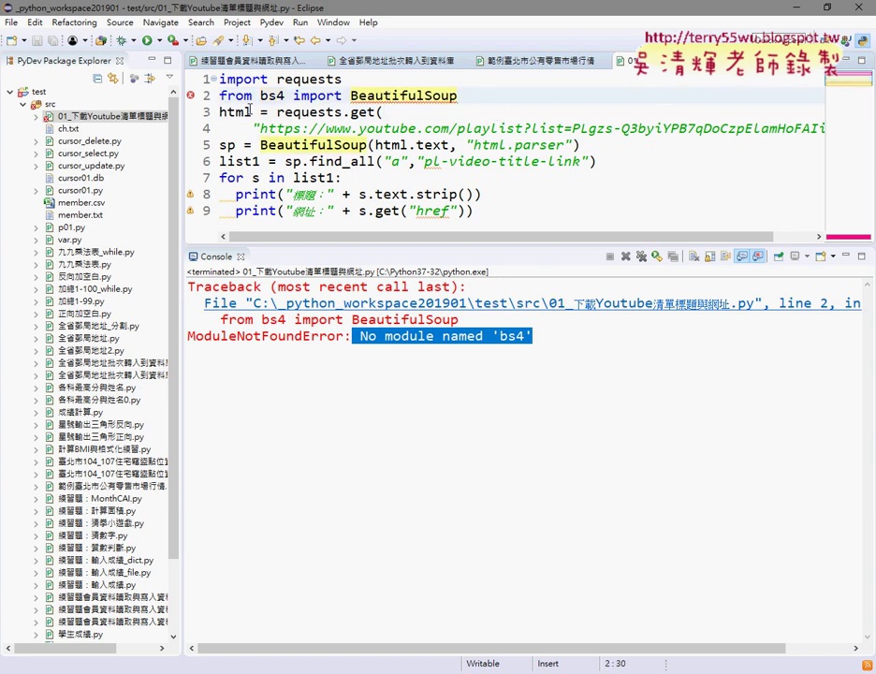
pyautogui.moveTo(253, 112); pyautogui.dragTo(220, 113)
pyautogui.moveTo(277, 112); pyautogui.dragTo(341, 112)
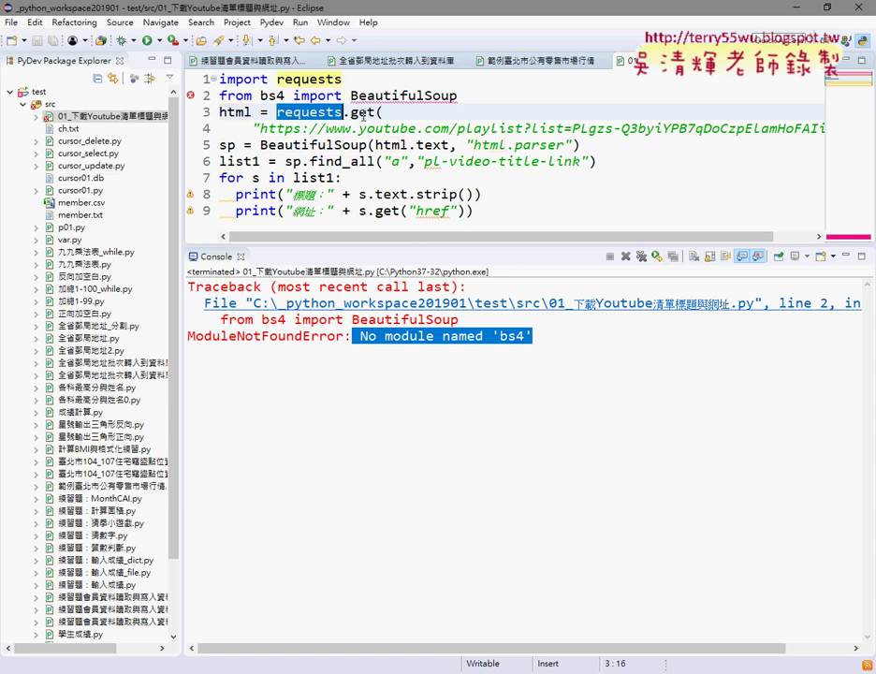
pyautogui.moveTo(258, 129)
pyautogui.mouseDown()
pyautogui.moveTo(748, 139)
pyautogui.moveTo(807, 128)
pyautogui.mouseUp()
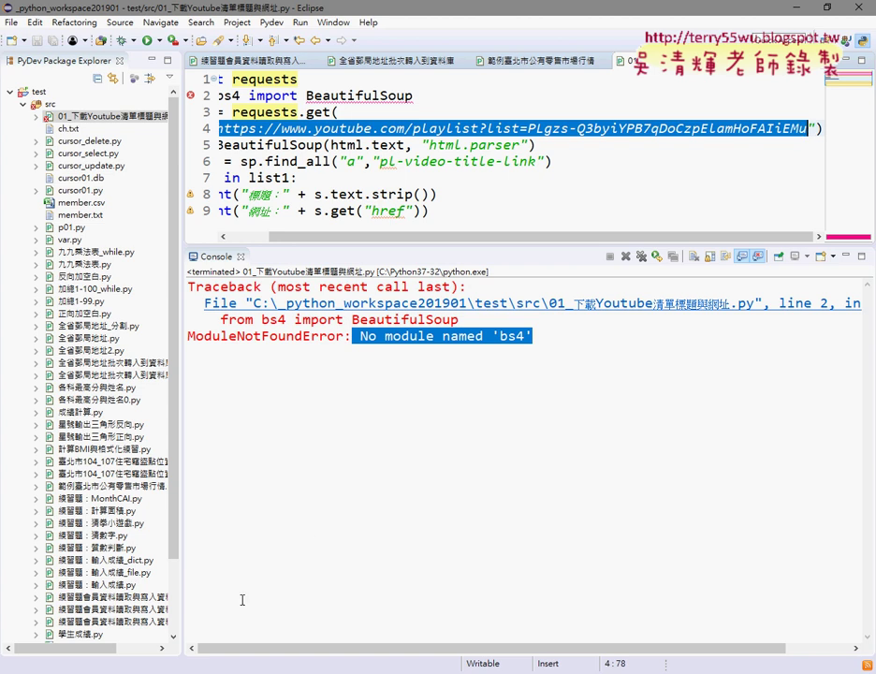
pyautogui.moveTo(265, 673)
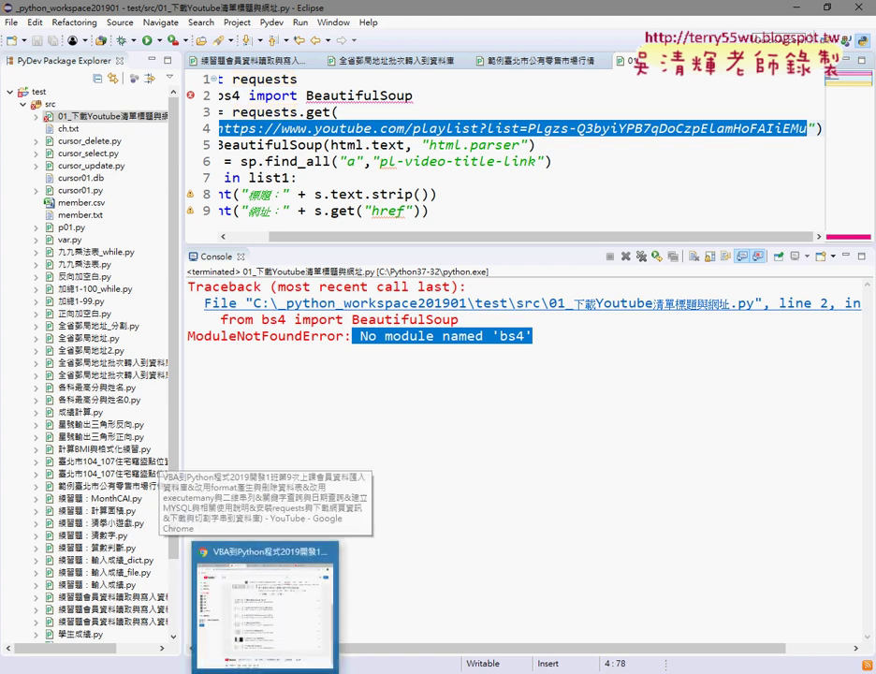
# Copy the YouTube playlist address from Chrome's address bar and minimize Chrome.
pyautogui.click(272, 637)
pyautogui.click(387, 37)
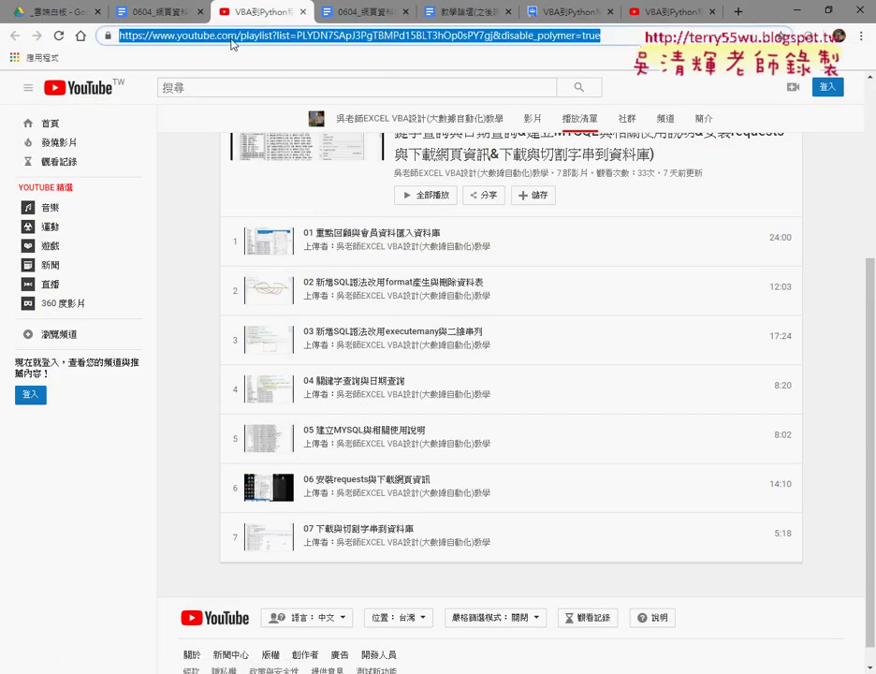
pyautogui.rightClick(279, 37)
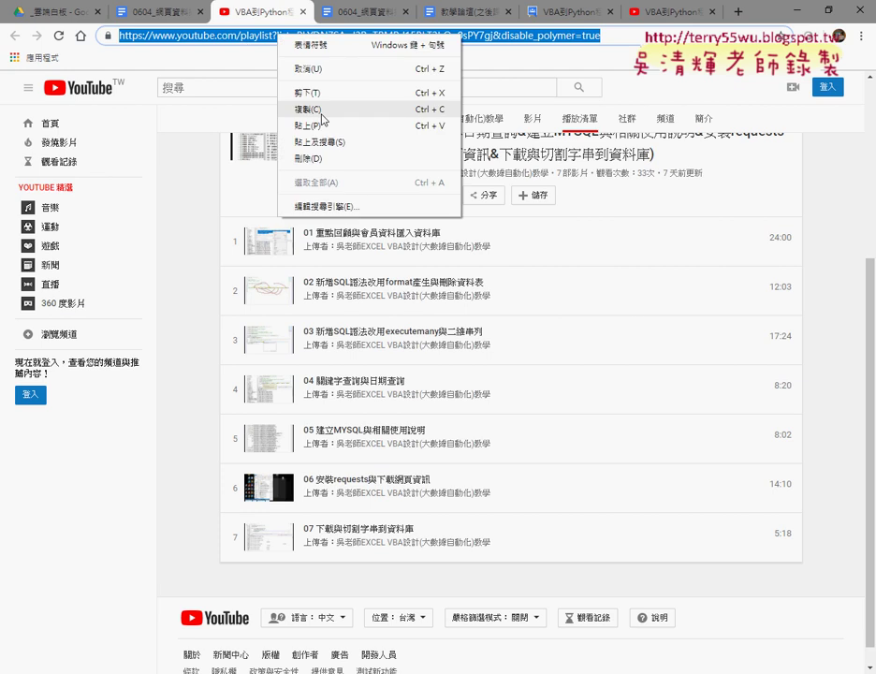
pyautogui.click(321, 114)
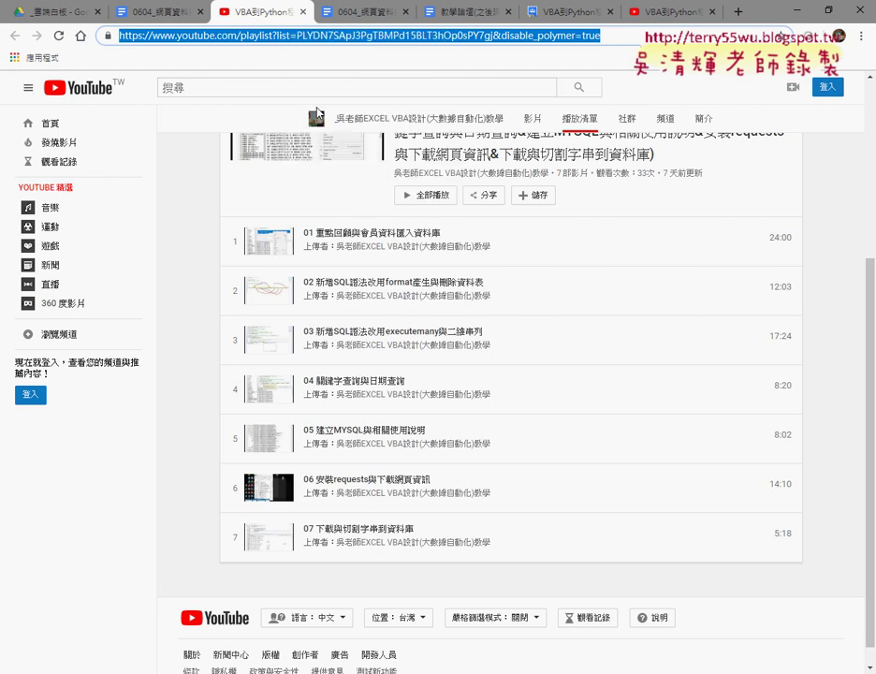
pyautogui.click(798, 10)
# Paste the playlist address over the old URL in line 4's requests.get call.
pyautogui.rightClick(560, 167)
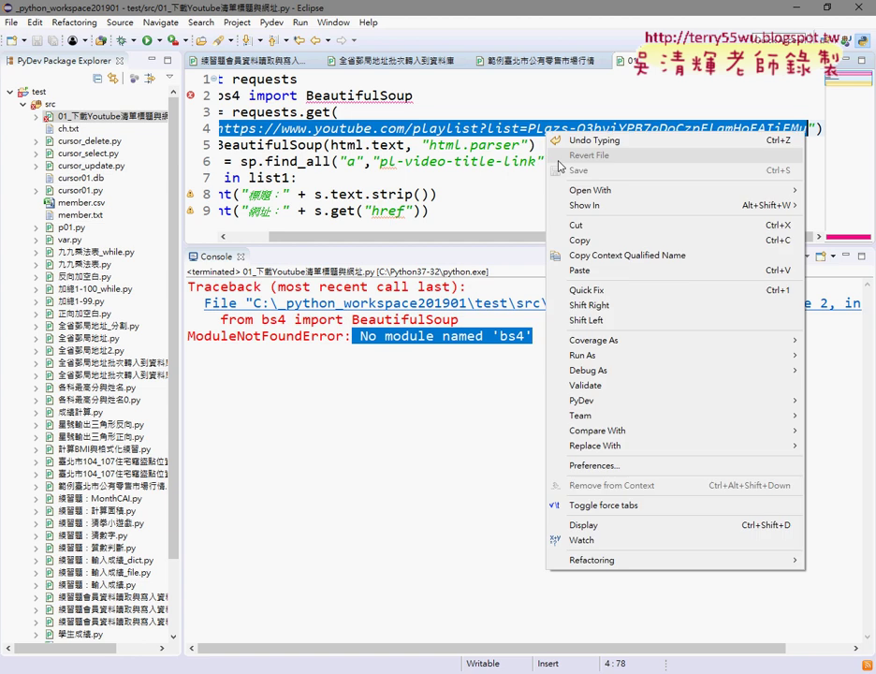
pyautogui.click(579, 270)
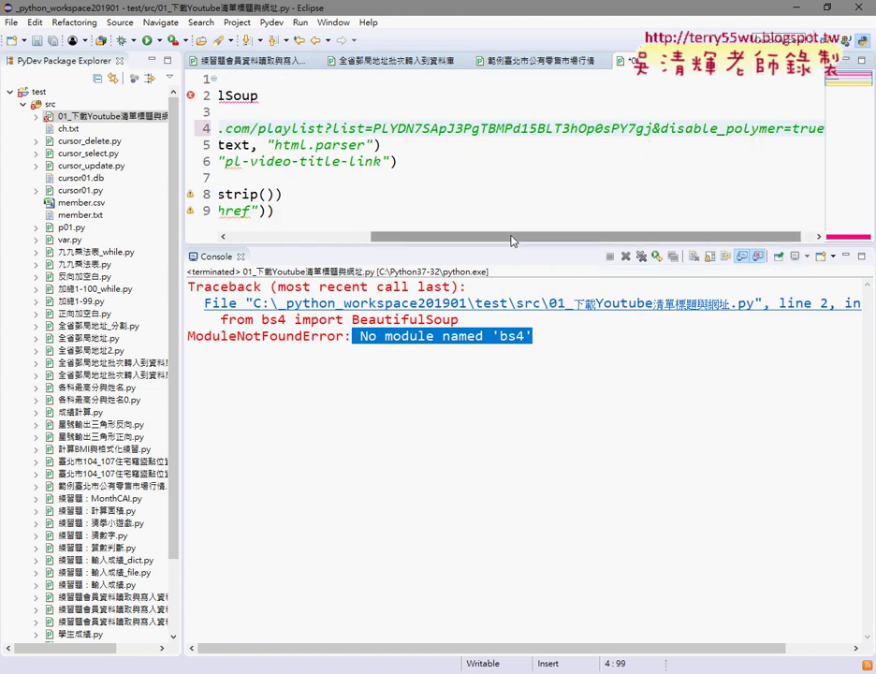
pyautogui.moveTo(512, 240); pyautogui.dragTo(362, 240)
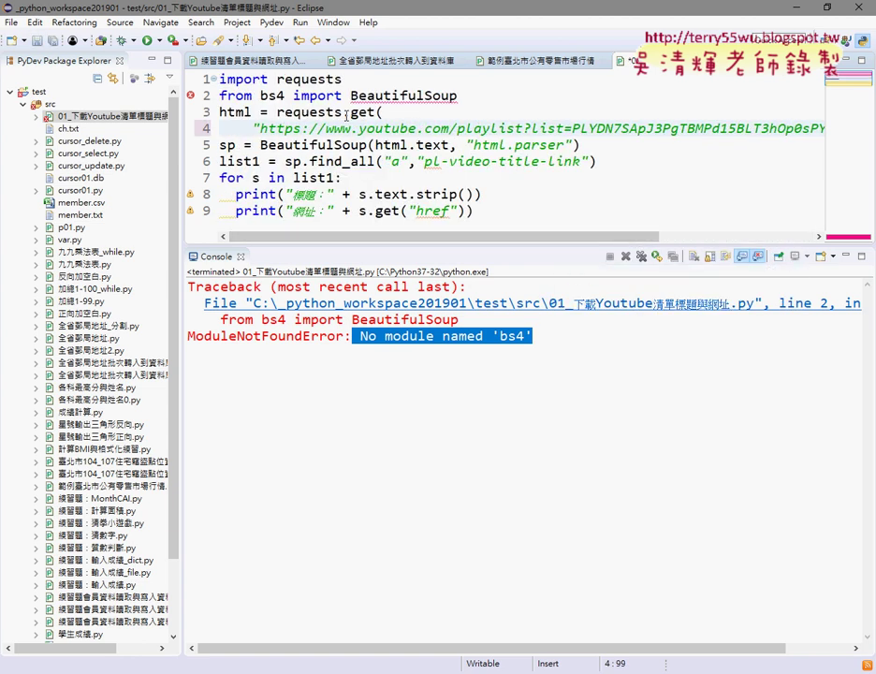
pyautogui.click(465, 128)
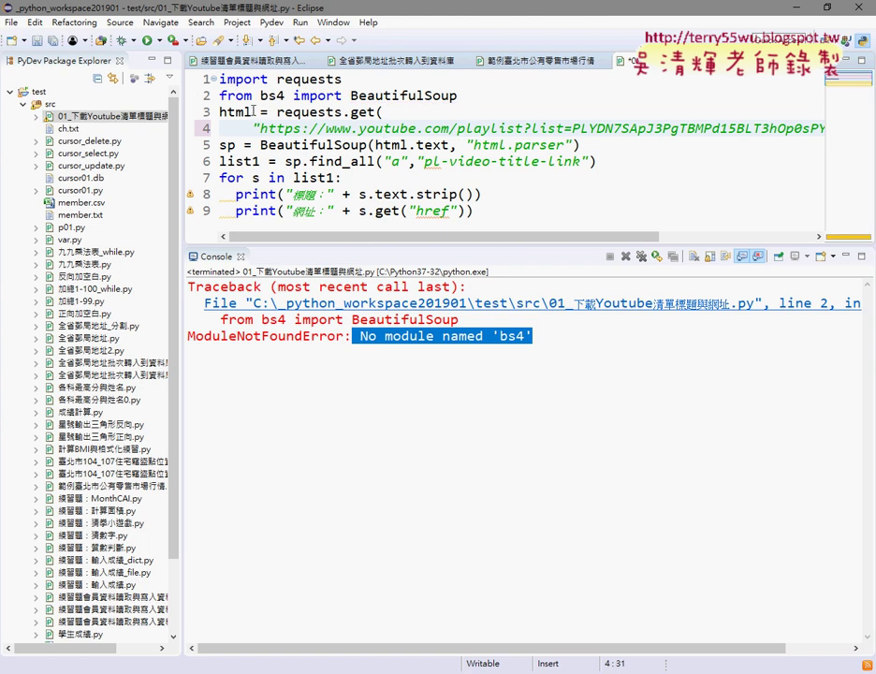
# Highlight html, BeautifulSoup and html.text in turn, then circle html.text in red.
pyautogui.moveTo(253, 110); pyautogui.dragTo(219, 111)
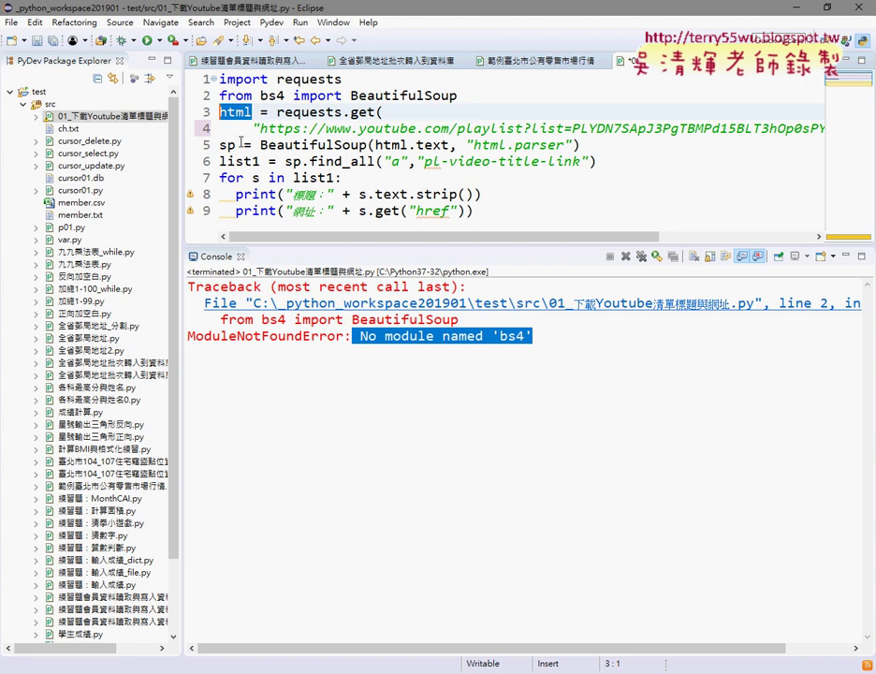
pyautogui.moveTo(260, 145); pyautogui.dragTo(367, 144)
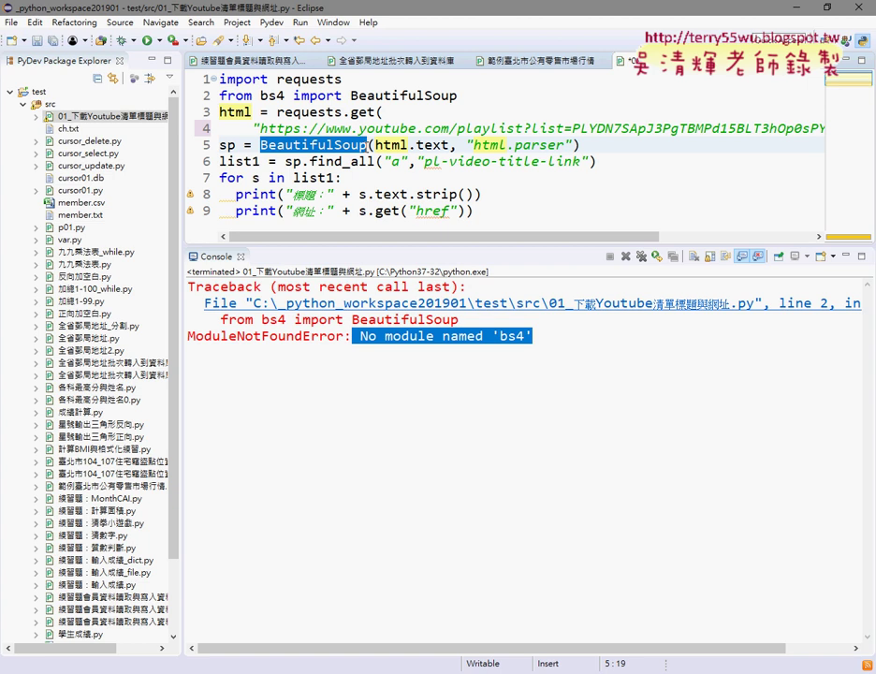
pyautogui.moveTo(376, 145); pyautogui.dragTo(450, 145)
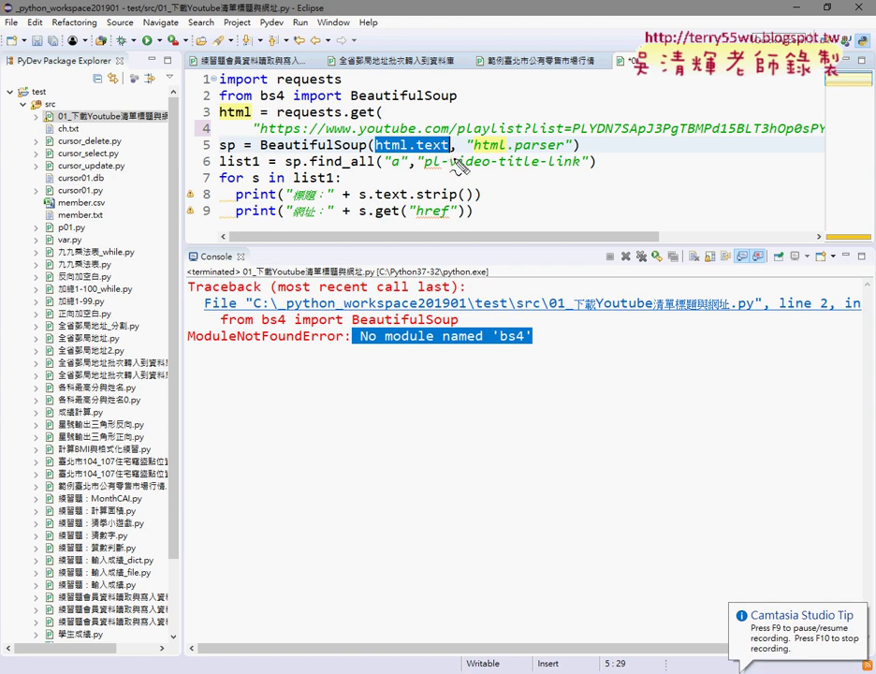
pyautogui.moveTo(458, 165); pyautogui.dragTo(566, 151)
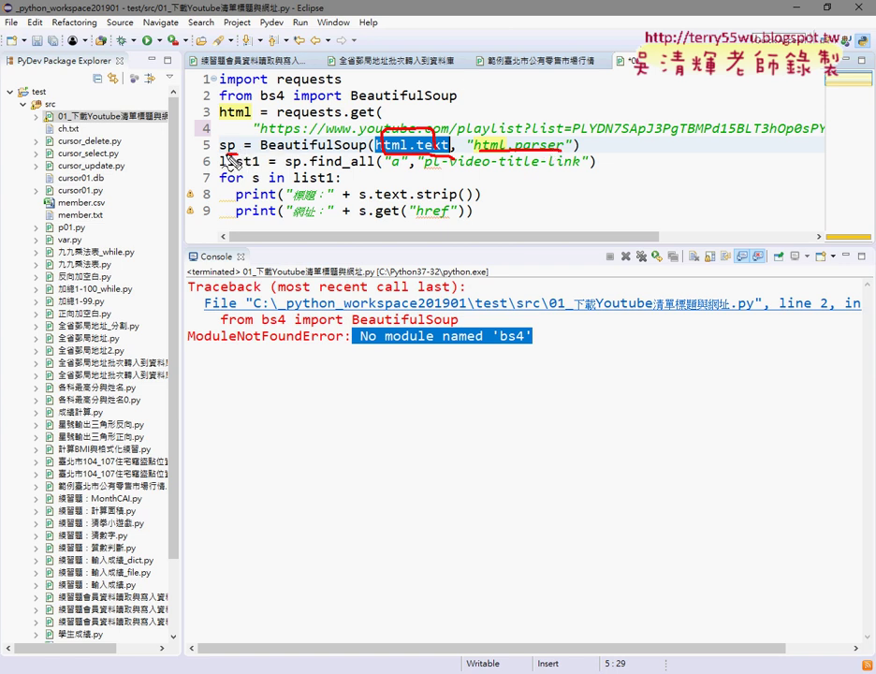
# Draw a red arc from html.text to html on line 3 and underline find on line 6.
pyautogui.moveTo(290, 141)
pyautogui.mouseDown()
pyautogui.moveTo(228, 138)
pyautogui.moveTo(240, 141)
pyautogui.mouseUp()
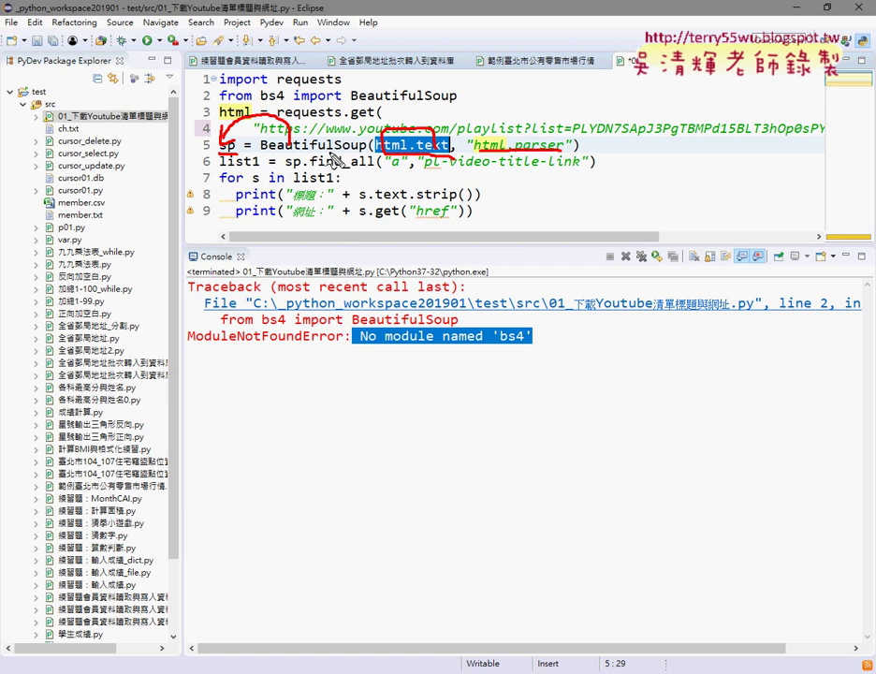
pyautogui.moveTo(309, 168); pyautogui.dragTo(341, 168)
# Clear the red pen marks, enlarge the console and rerun the script to list seven lesson titles with /watch URLs.
pyautogui.press('Escape')
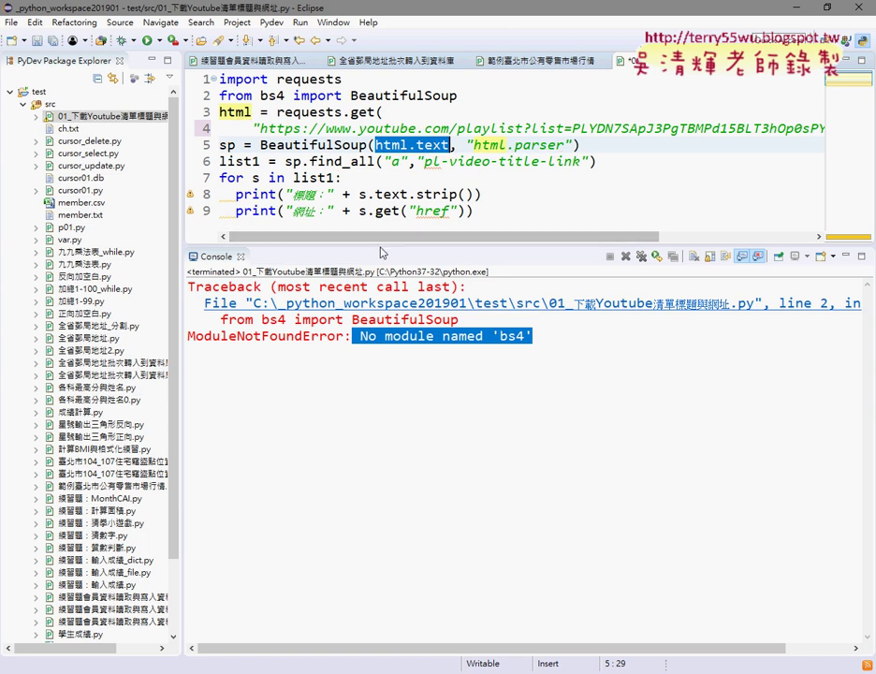
pyautogui.moveTo(380, 245); pyautogui.dragTo(379, 150)
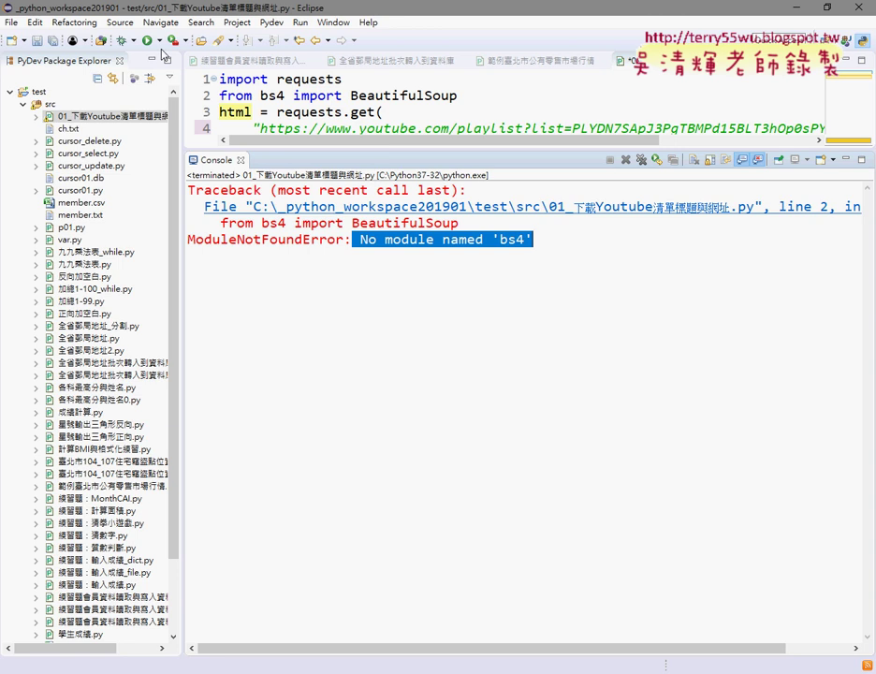
pyautogui.hotkey('ctrl', 'F11')
pyautogui.click(432, 400)
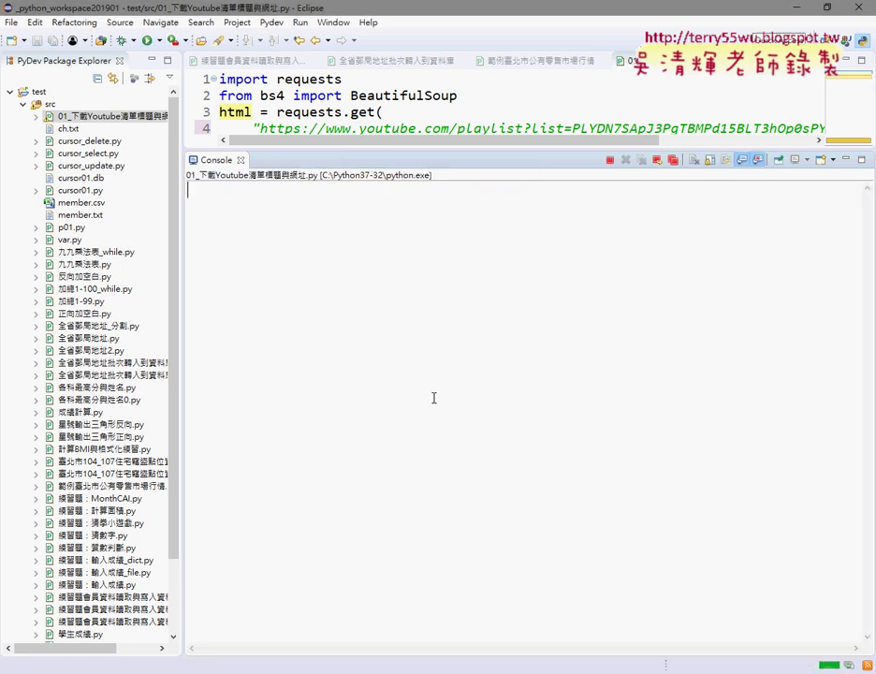
pyautogui.moveTo(187, 190); pyautogui.dragTo(398, 190)
# Close DevTools on the YouTube playlist page and restore Chrome to a non-maximised window.
pyautogui.hotkey('alt', 'Tab')
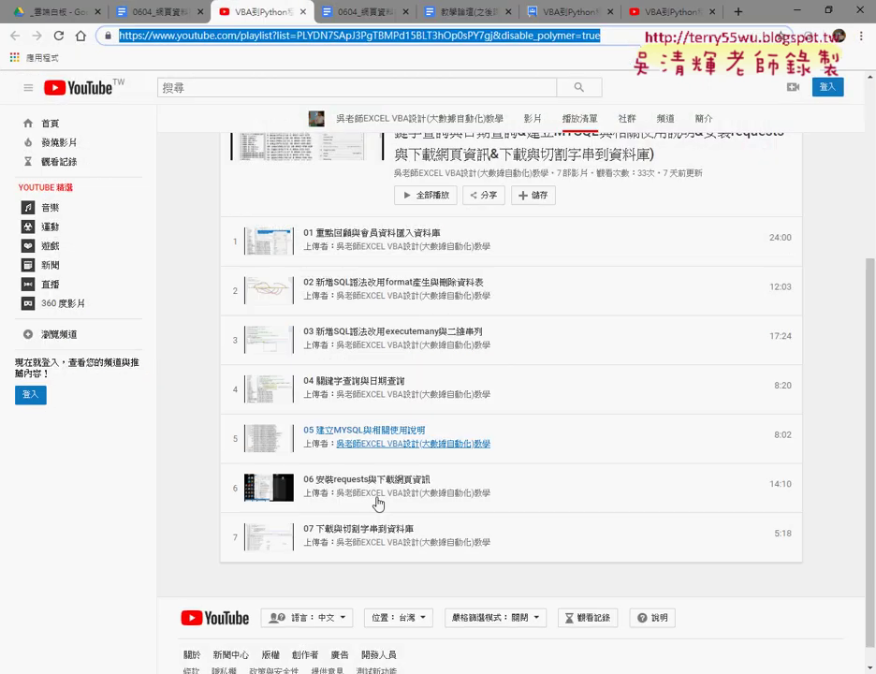
pyautogui.press('F12')
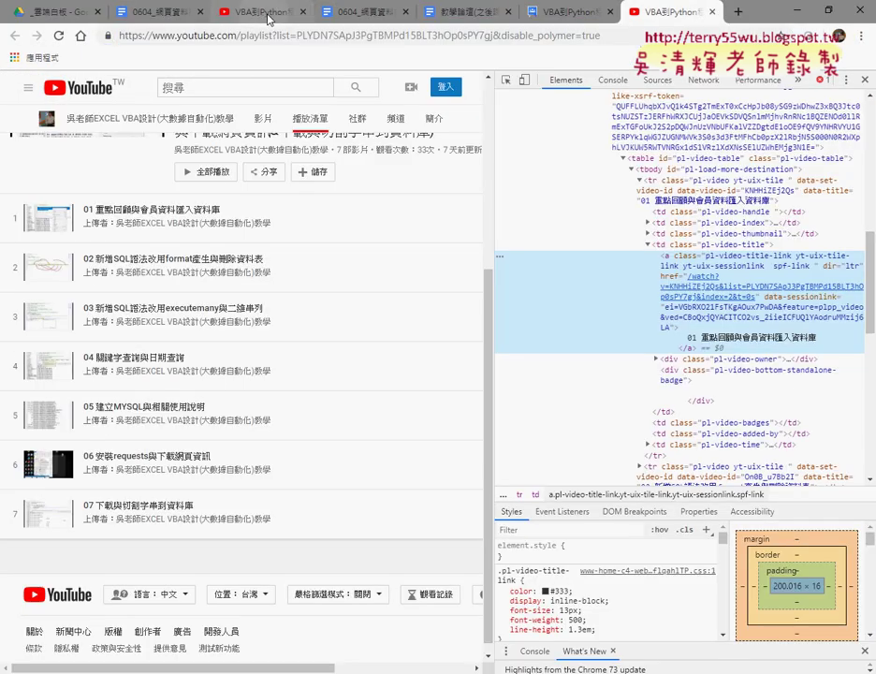
pyautogui.click(865, 82)
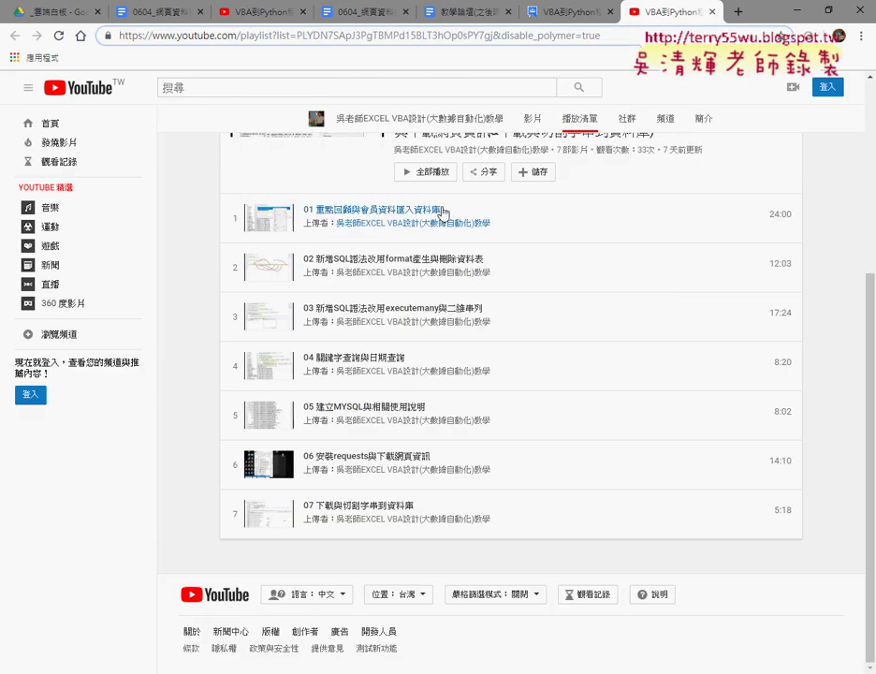
pyautogui.click(800, 14)
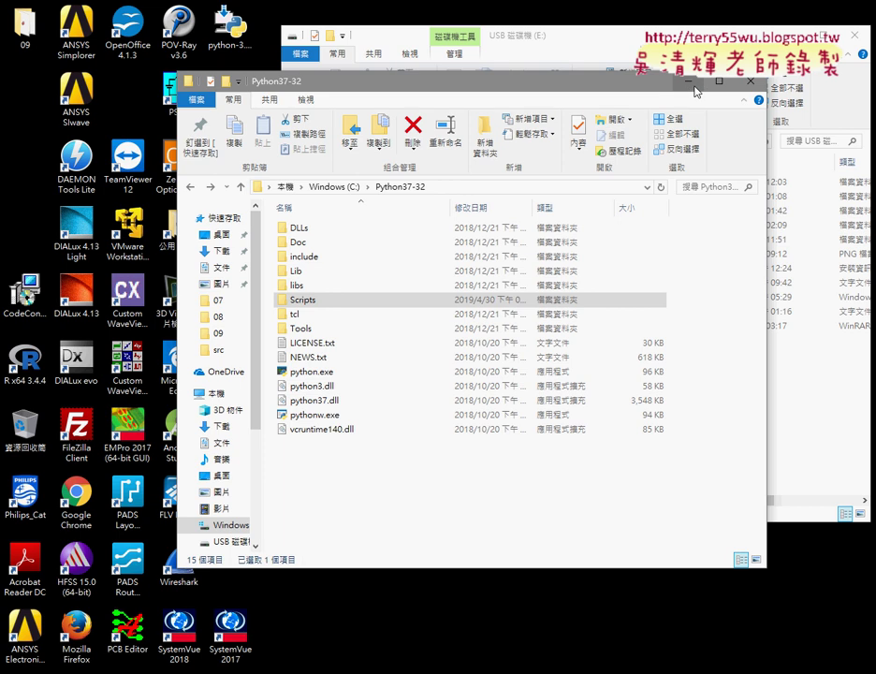
pyautogui.click(505, 62)
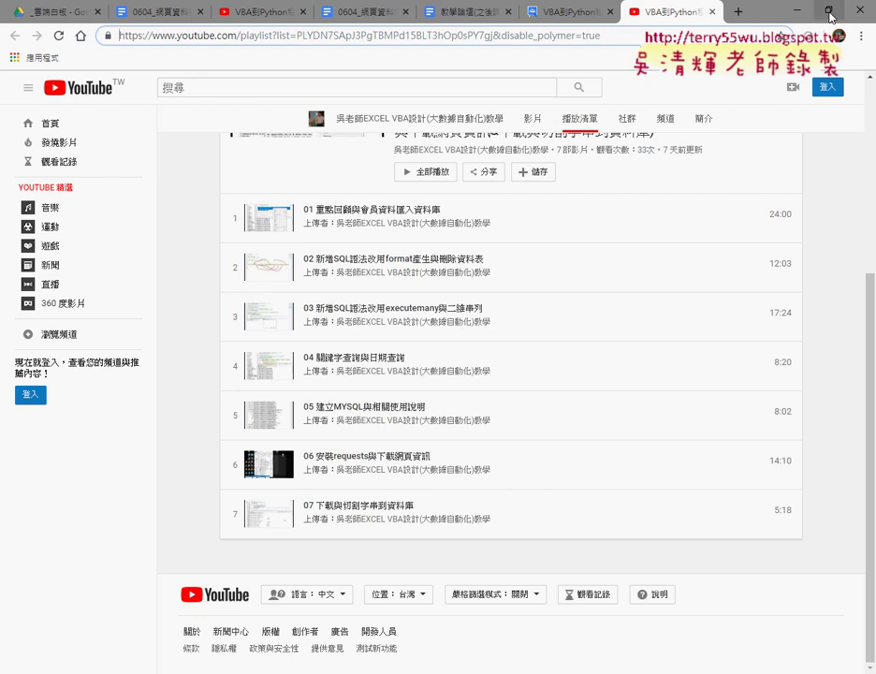
pyautogui.click(828, 9)
# Move Chrome to the screen top, stretch it taller to show all seven videos, and shift it left.
pyautogui.moveTo(555, 56); pyautogui.dragTo(562, 14)
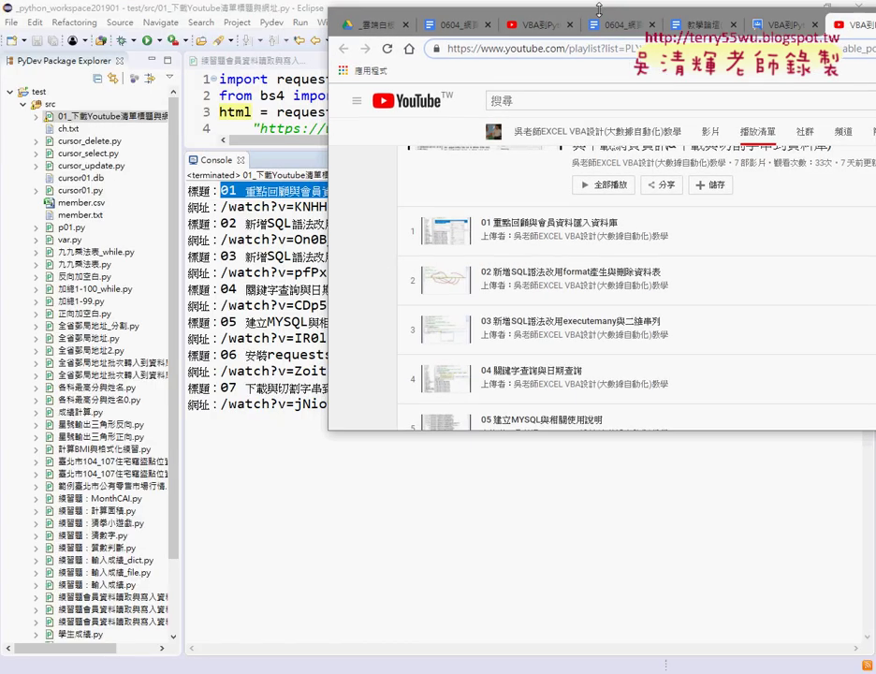
pyautogui.moveTo(573, 424); pyautogui.dragTo(574, 589)
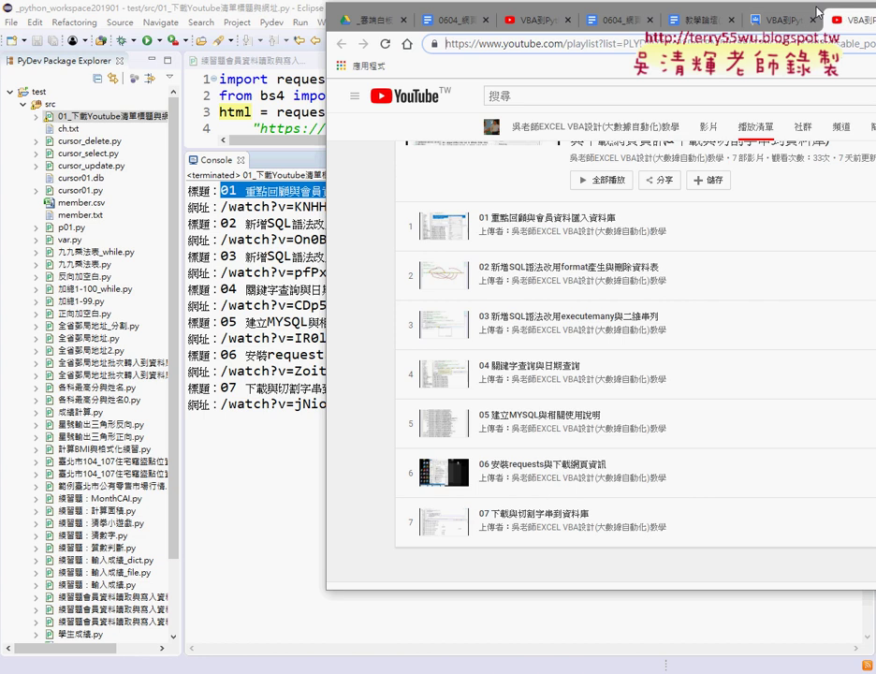
pyautogui.moveTo(599, 5); pyautogui.dragTo(351, 5)
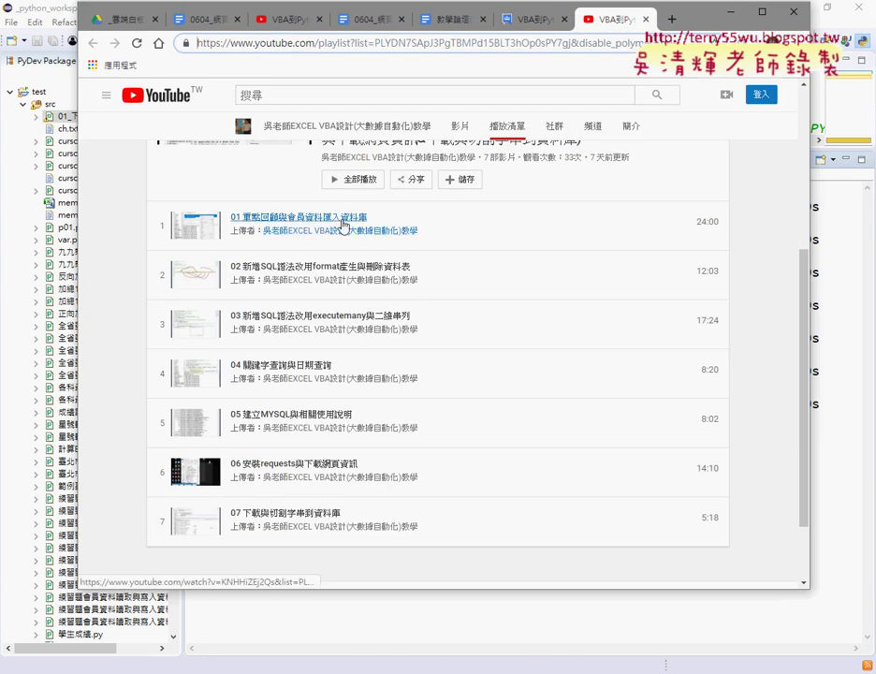
# Inspect the first video's title link to show its full /watch href, then close the playlist tab.
pyautogui.rightClick(340, 218)
pyautogui.click(386, 323)
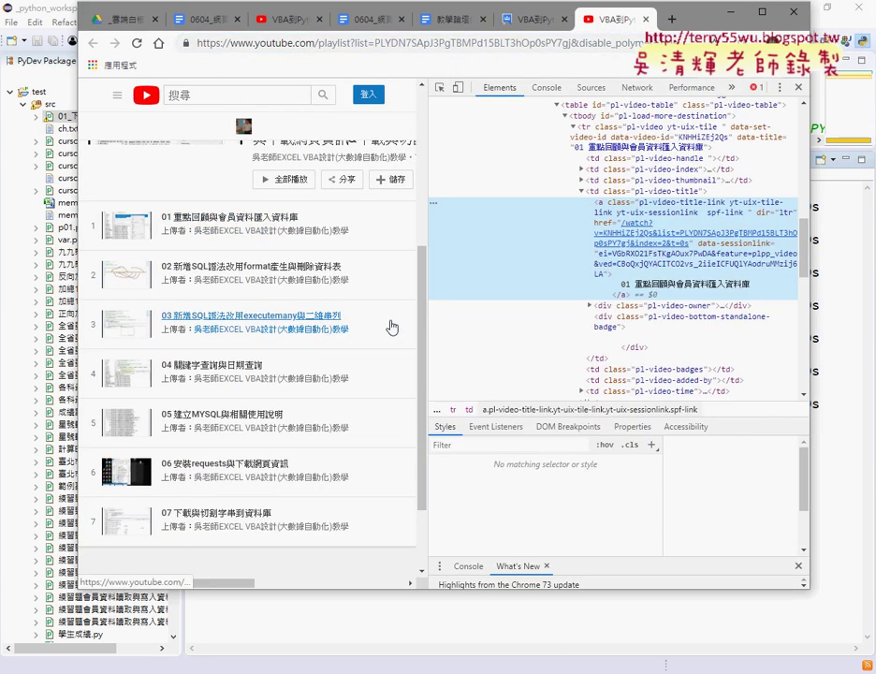
pyautogui.click(633, 235)
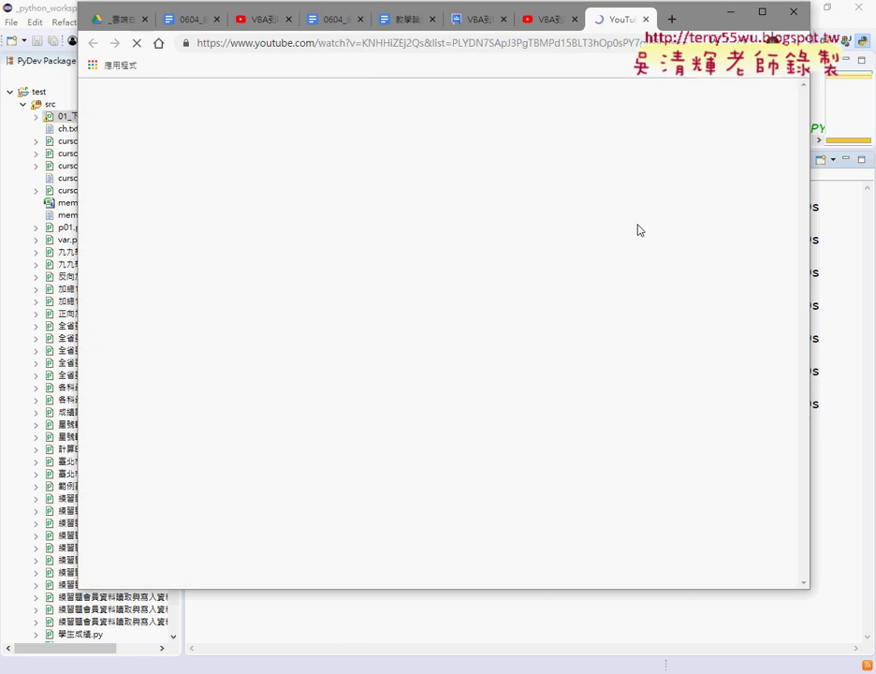
pyautogui.click(646, 20)
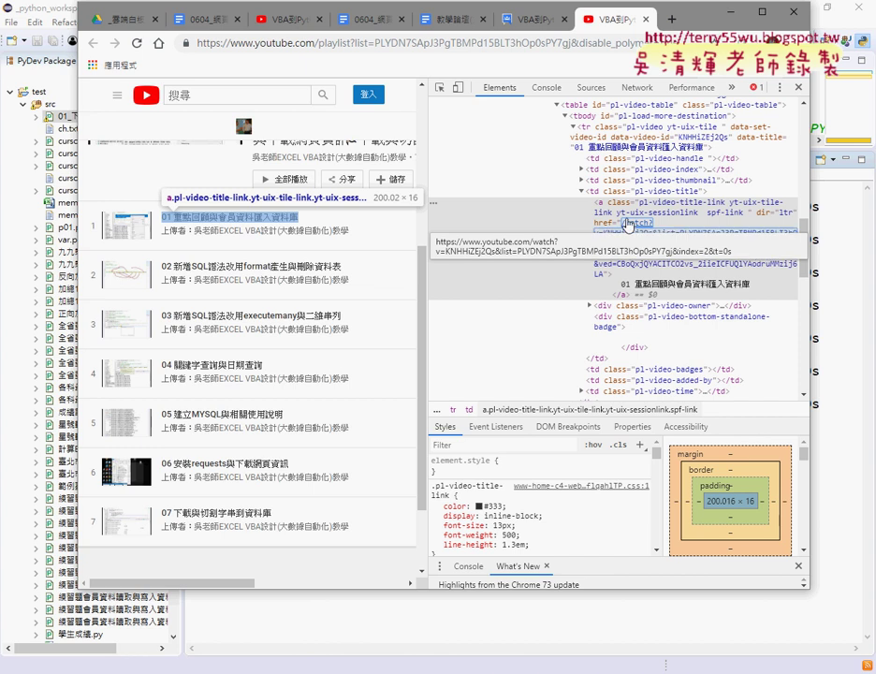
pyautogui.doubleClick(632, 228)
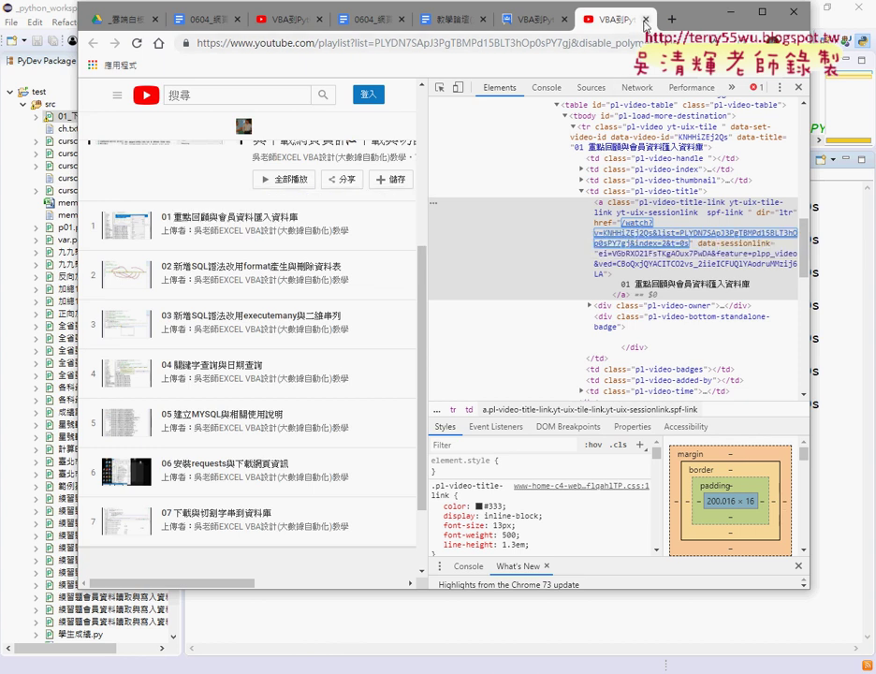
pyautogui.hotkey('ctrl', 'w')
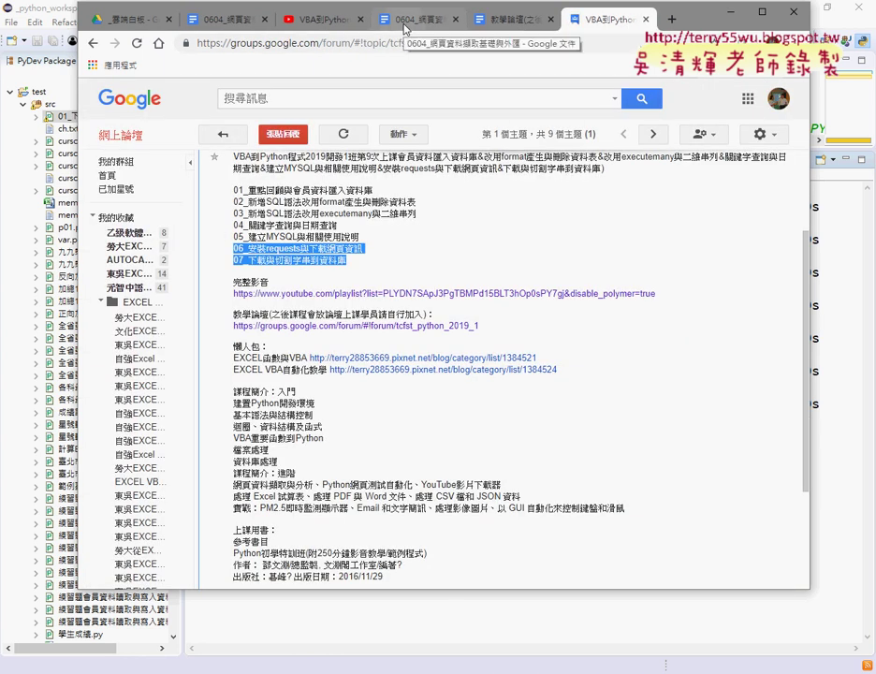